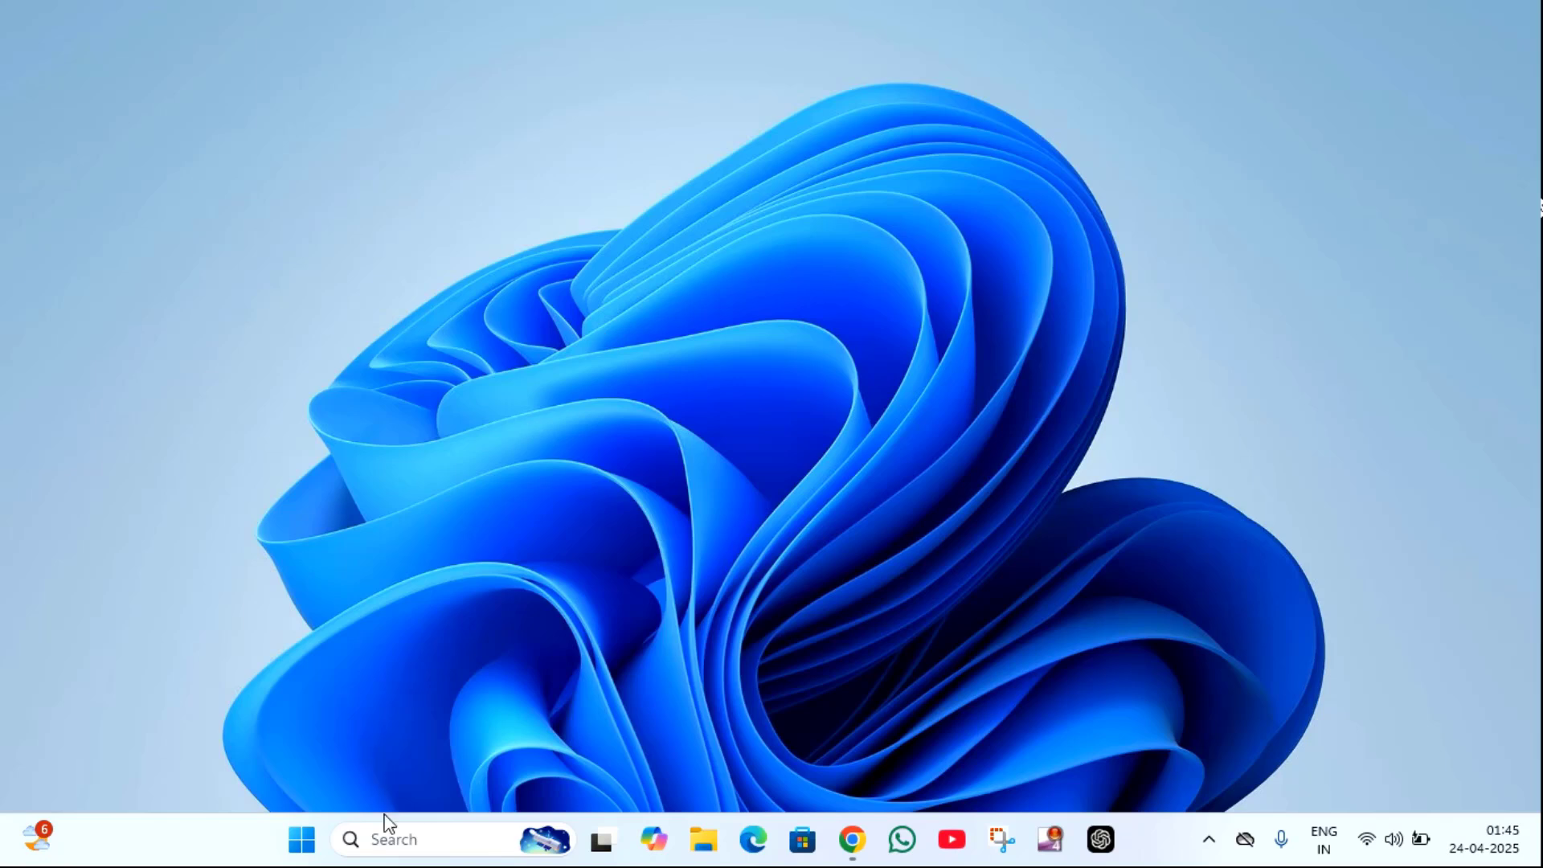
Search Windows for "view ad" and open View advanced system settings
{"action": "left_click", "coordinate": [423, 850]}
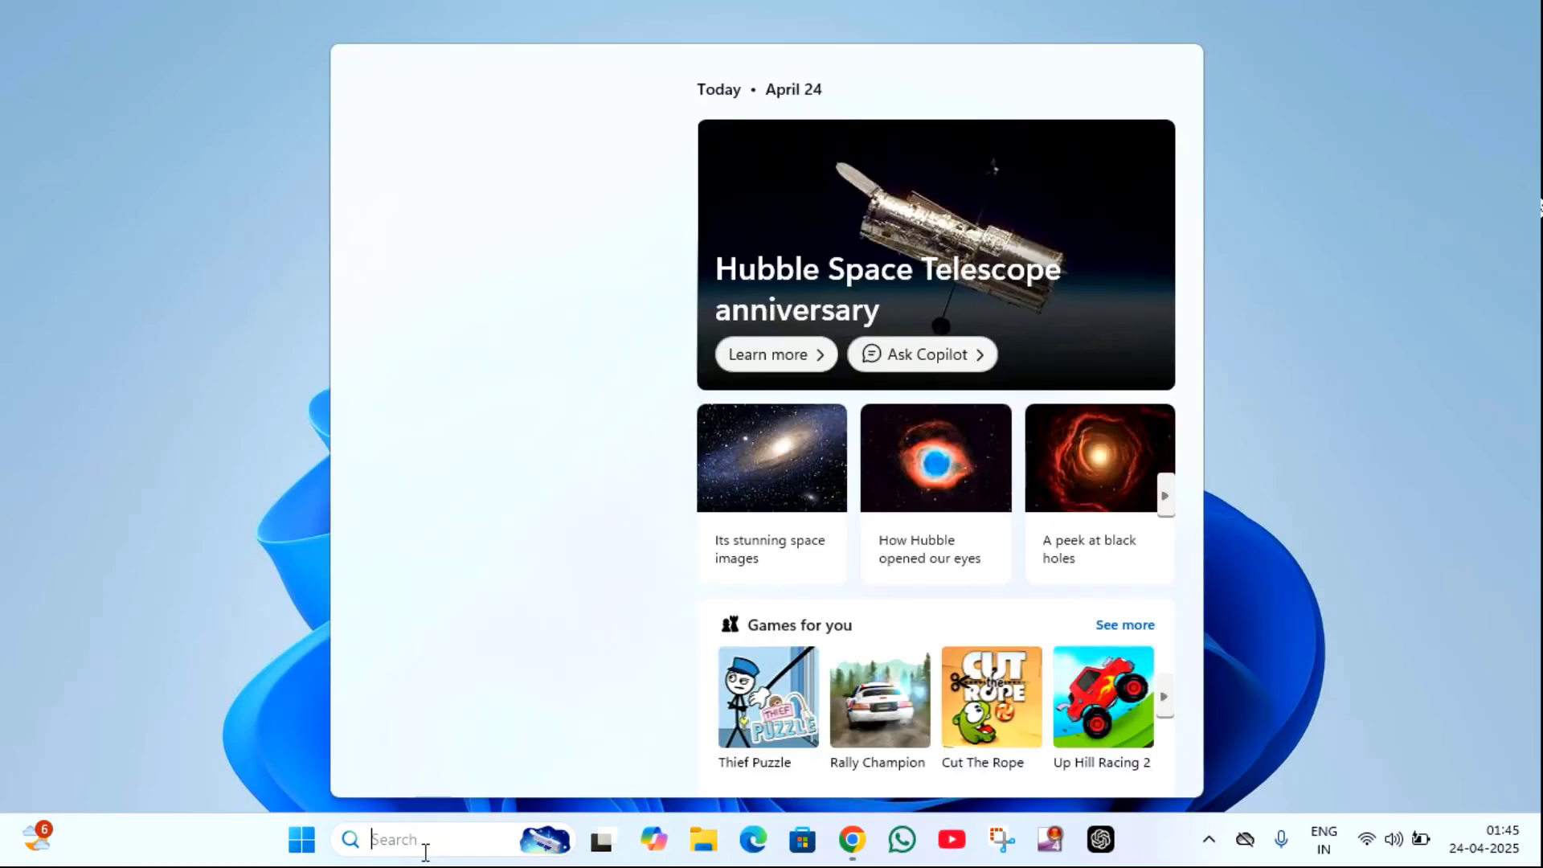
{"action": "type", "text": "v"}
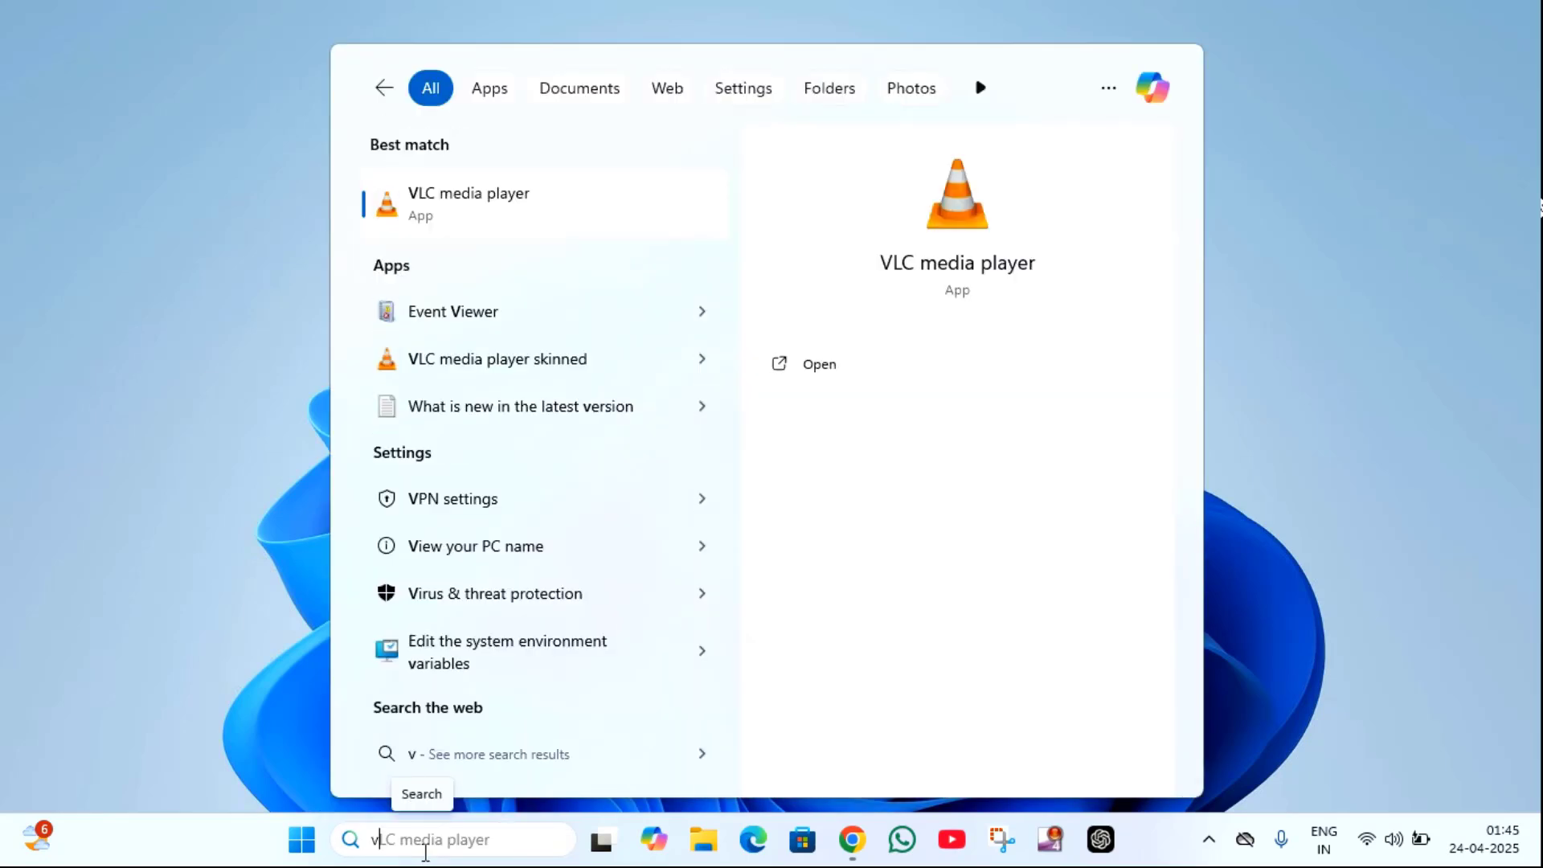
{"action": "type", "text": "iew"}
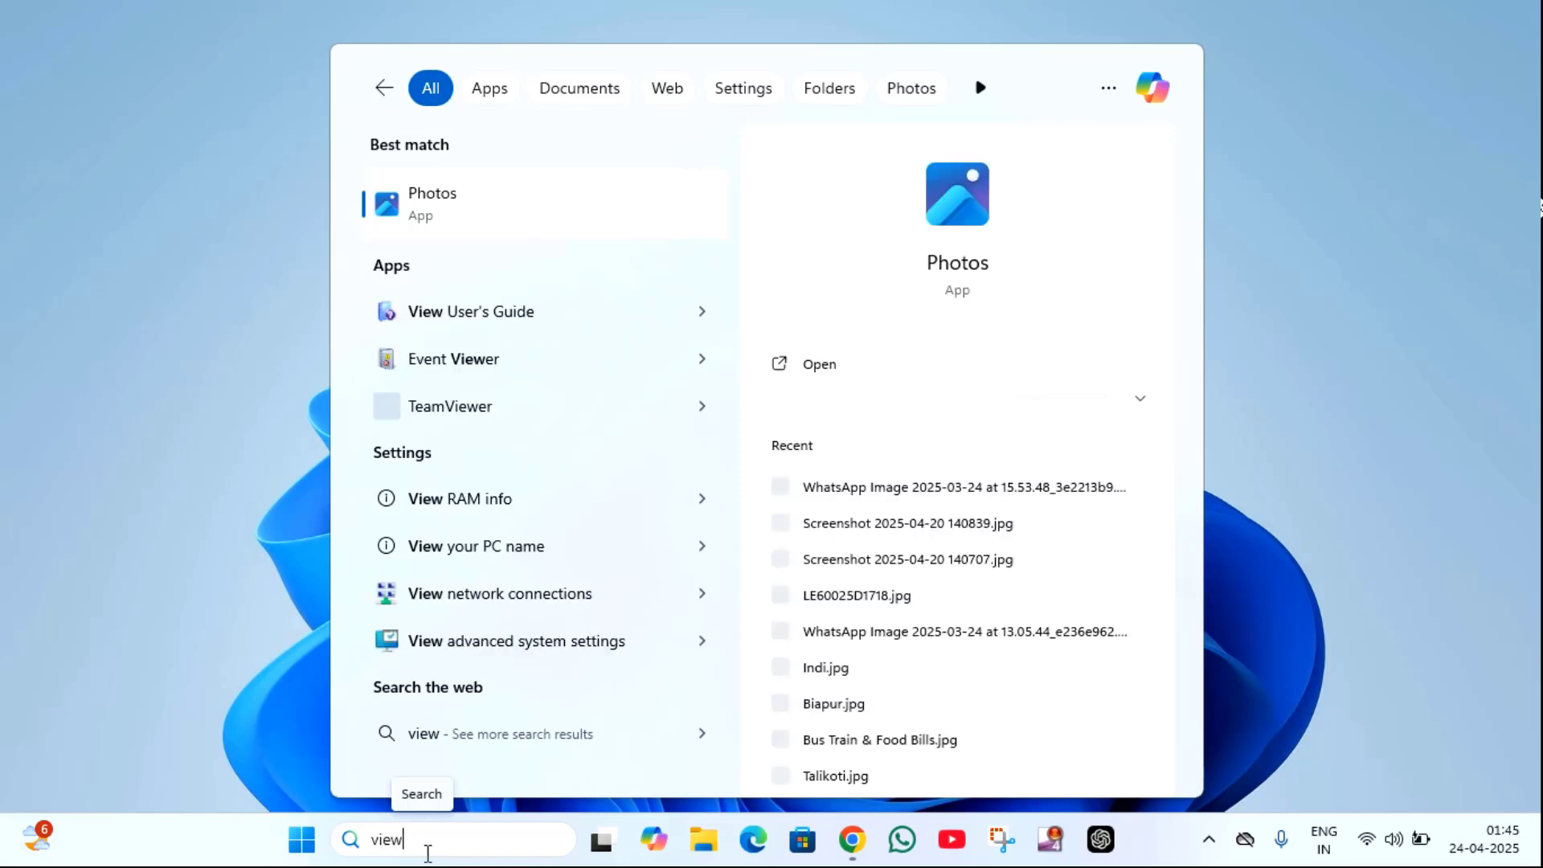
{"action": "type", "text": " ad"}
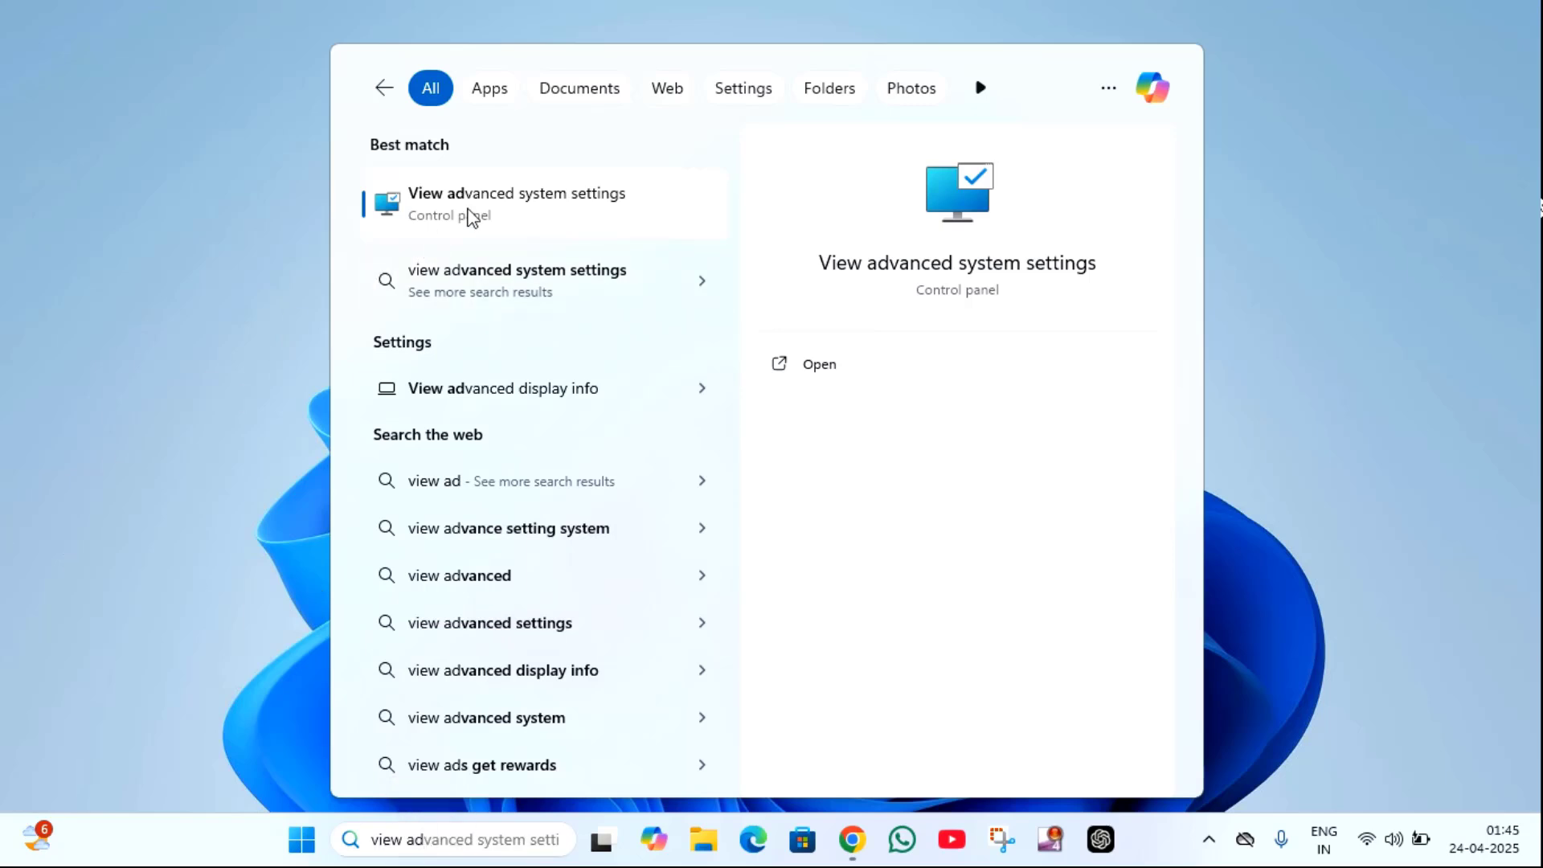
{"action": "left_click", "coordinate": [470, 212]}
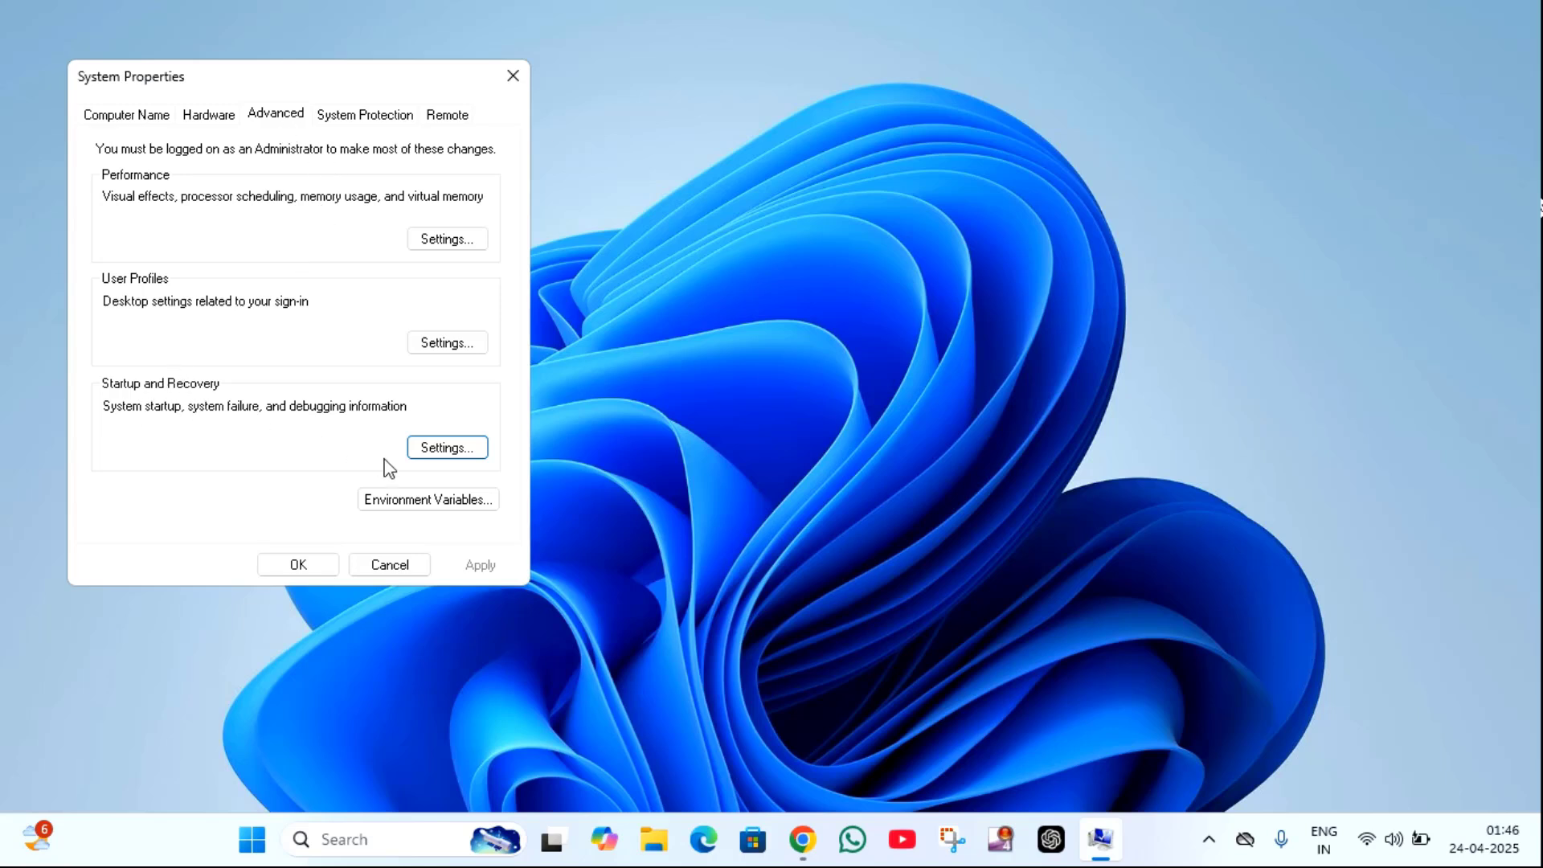
Disable automatic restart on system failure in the Startup and Recovery settings and confirm the system properties
{"action": "left_click", "coordinate": [444, 449]}
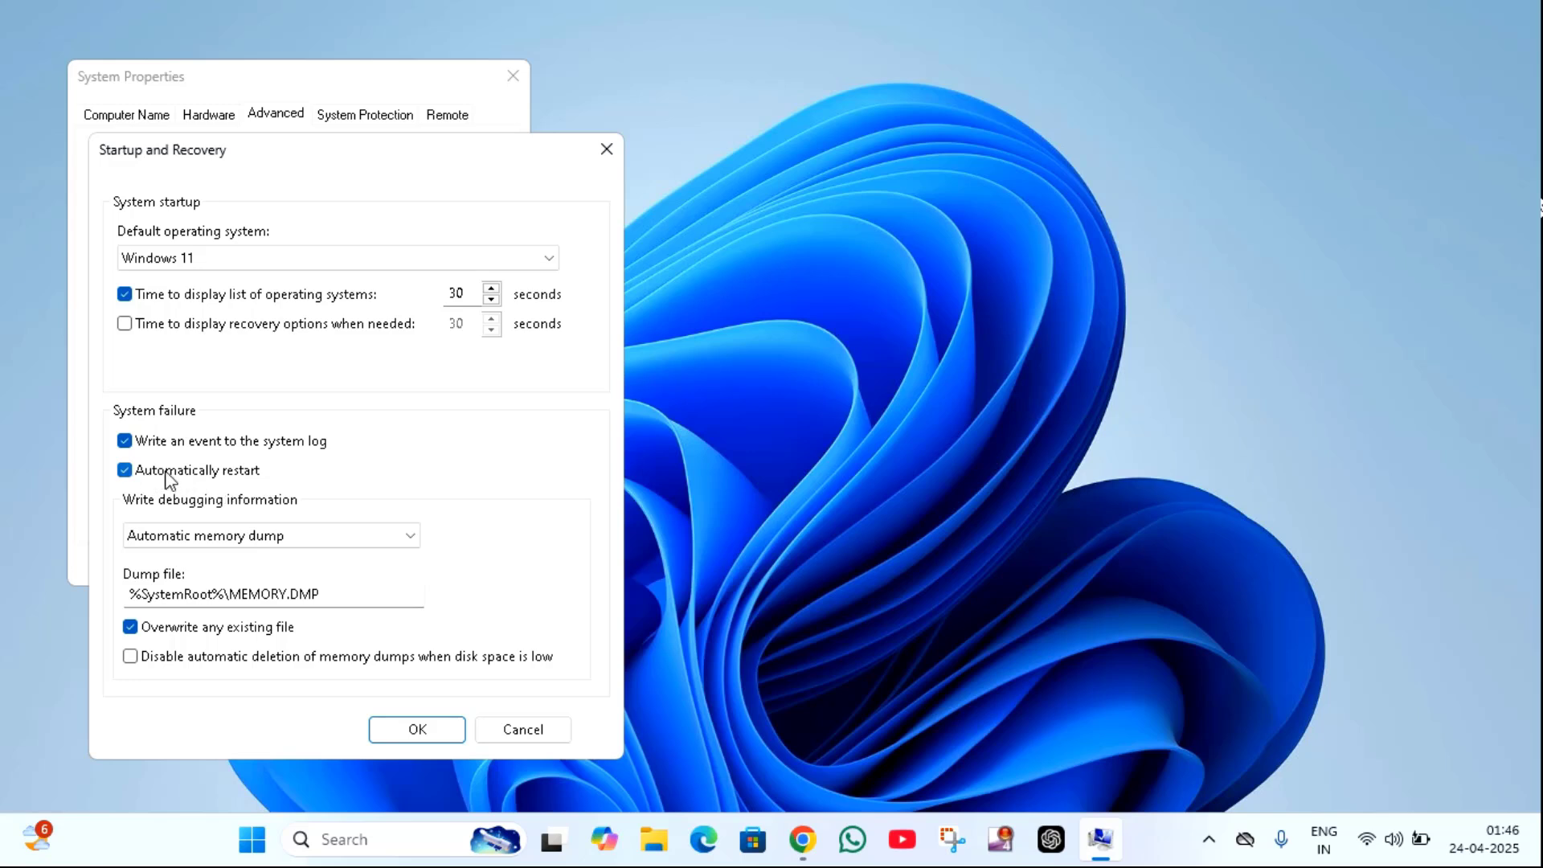
{"action": "left_click", "coordinate": [125, 470]}
{"action": "left_click", "coordinate": [430, 732]}
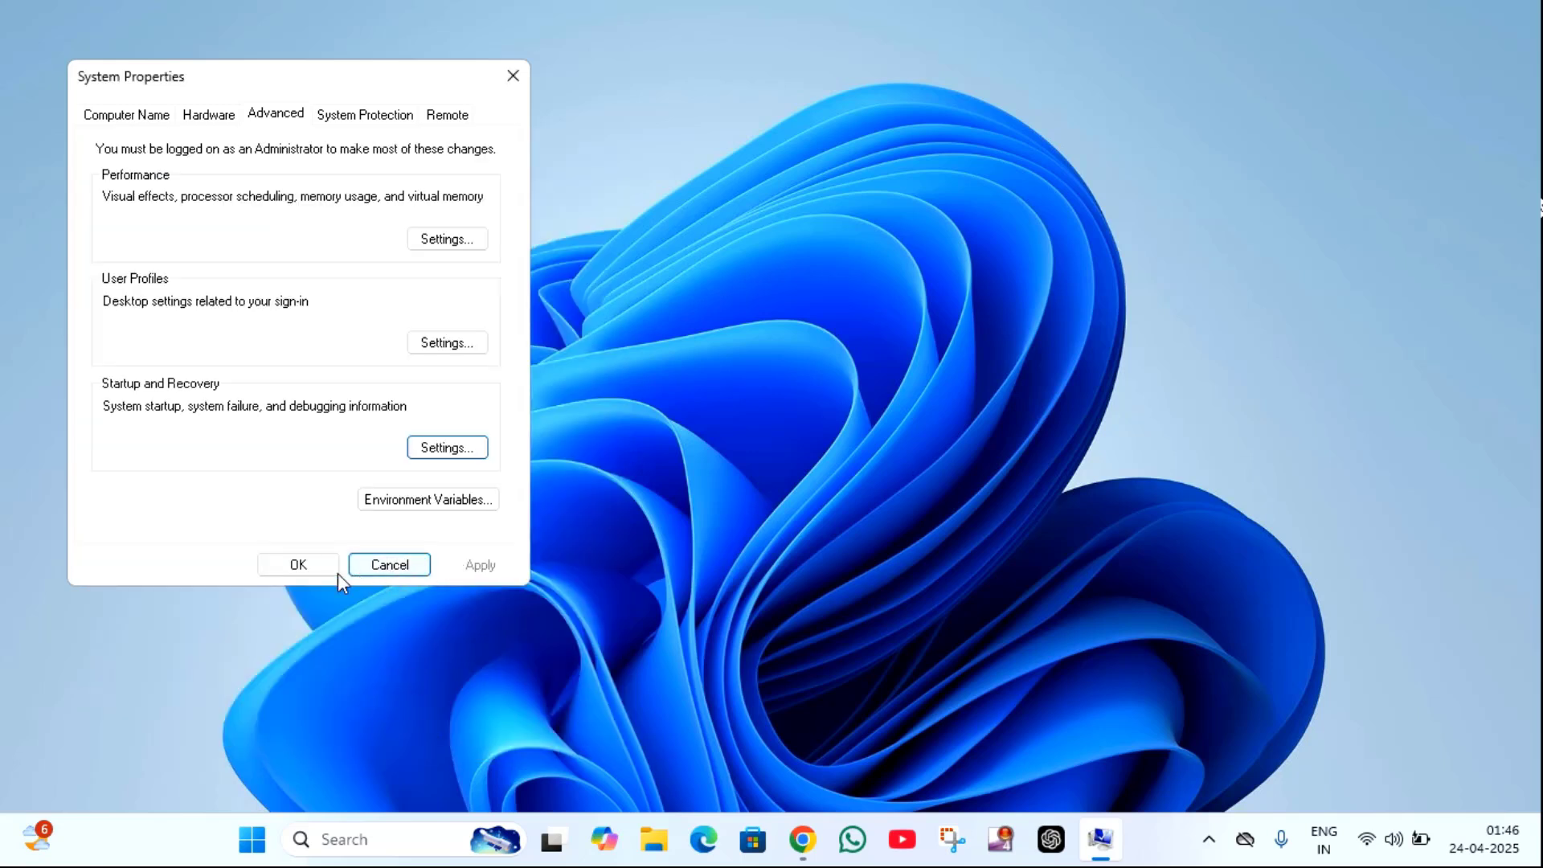
{"action": "left_click", "coordinate": [301, 566]}
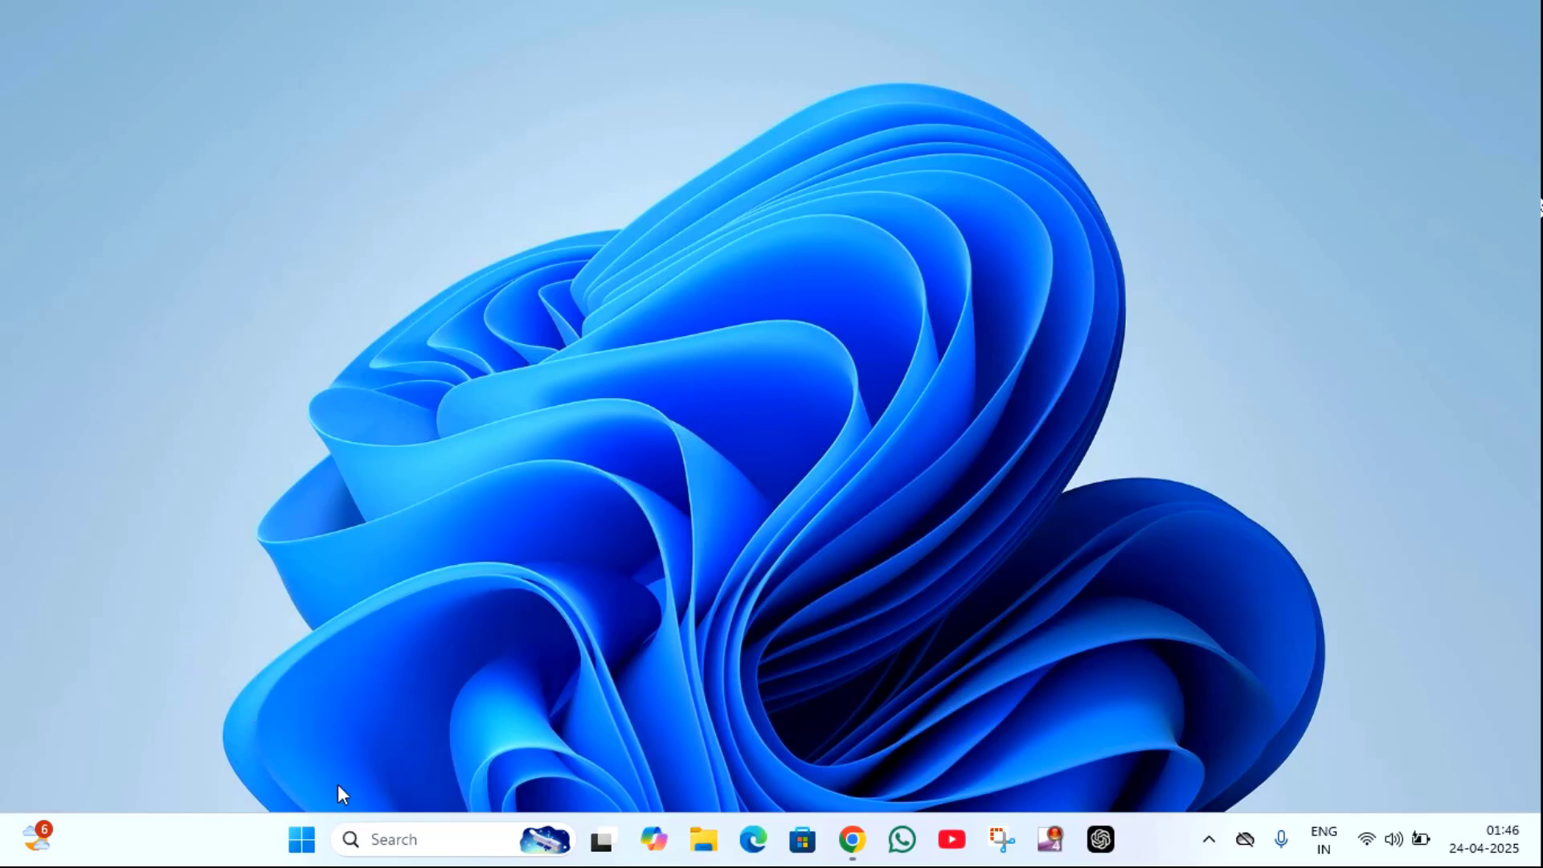
Find Edit power plan through Windows search and go up to the Power Options page
{"action": "left_click", "coordinate": [398, 851]}
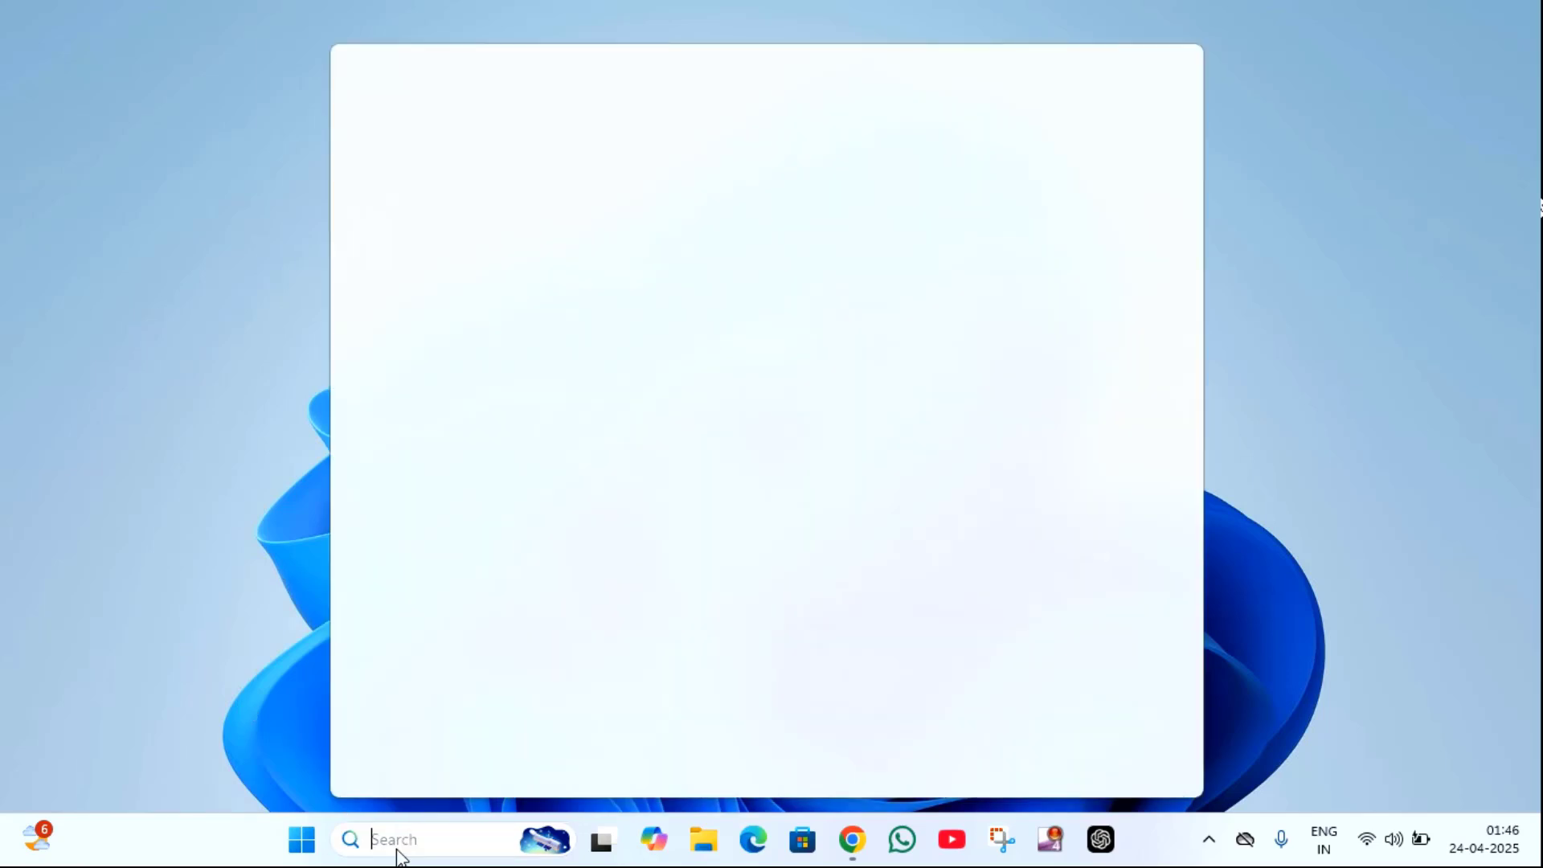
{"action": "type", "text": "ed"}
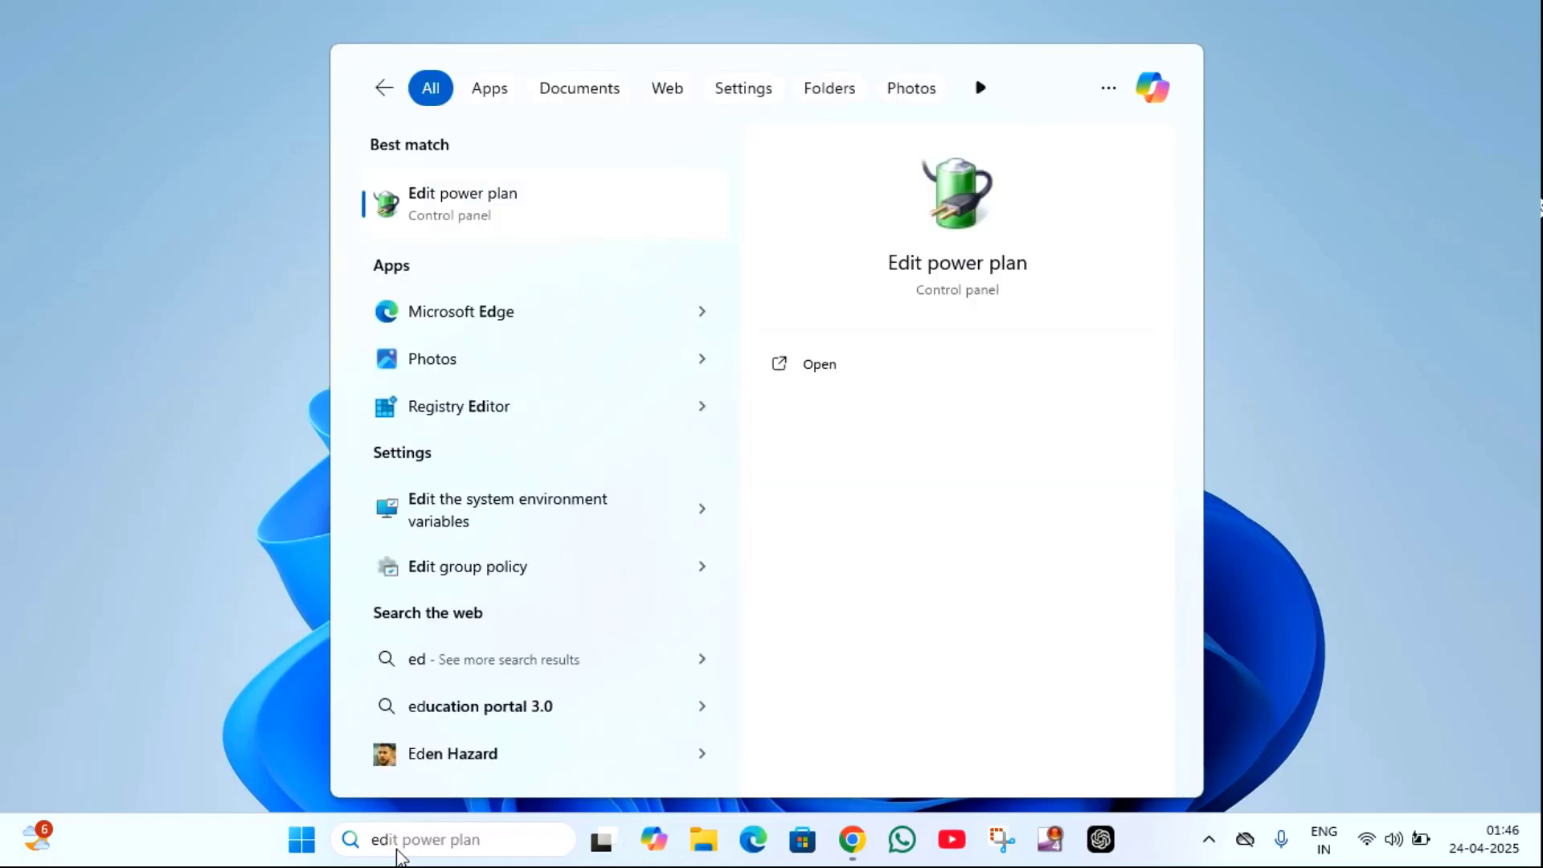
{"action": "key", "text": "Return"}
{"action": "left_click", "coordinate": [547, 95]}
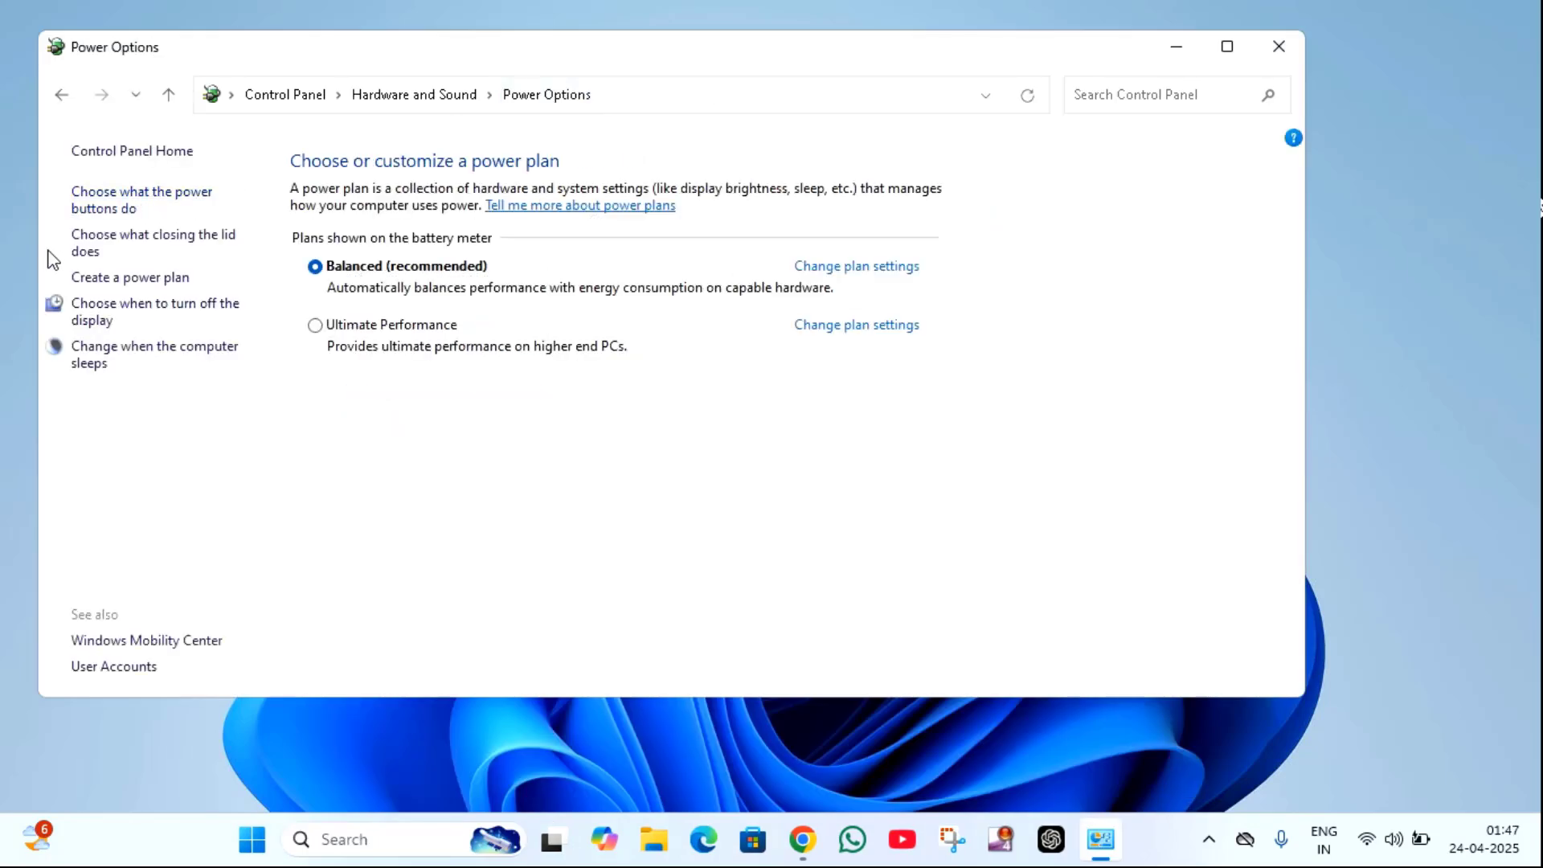
Unlock the unavailable power button settings, turn off fast startup and save the changes
{"action": "left_click", "coordinate": [126, 213]}
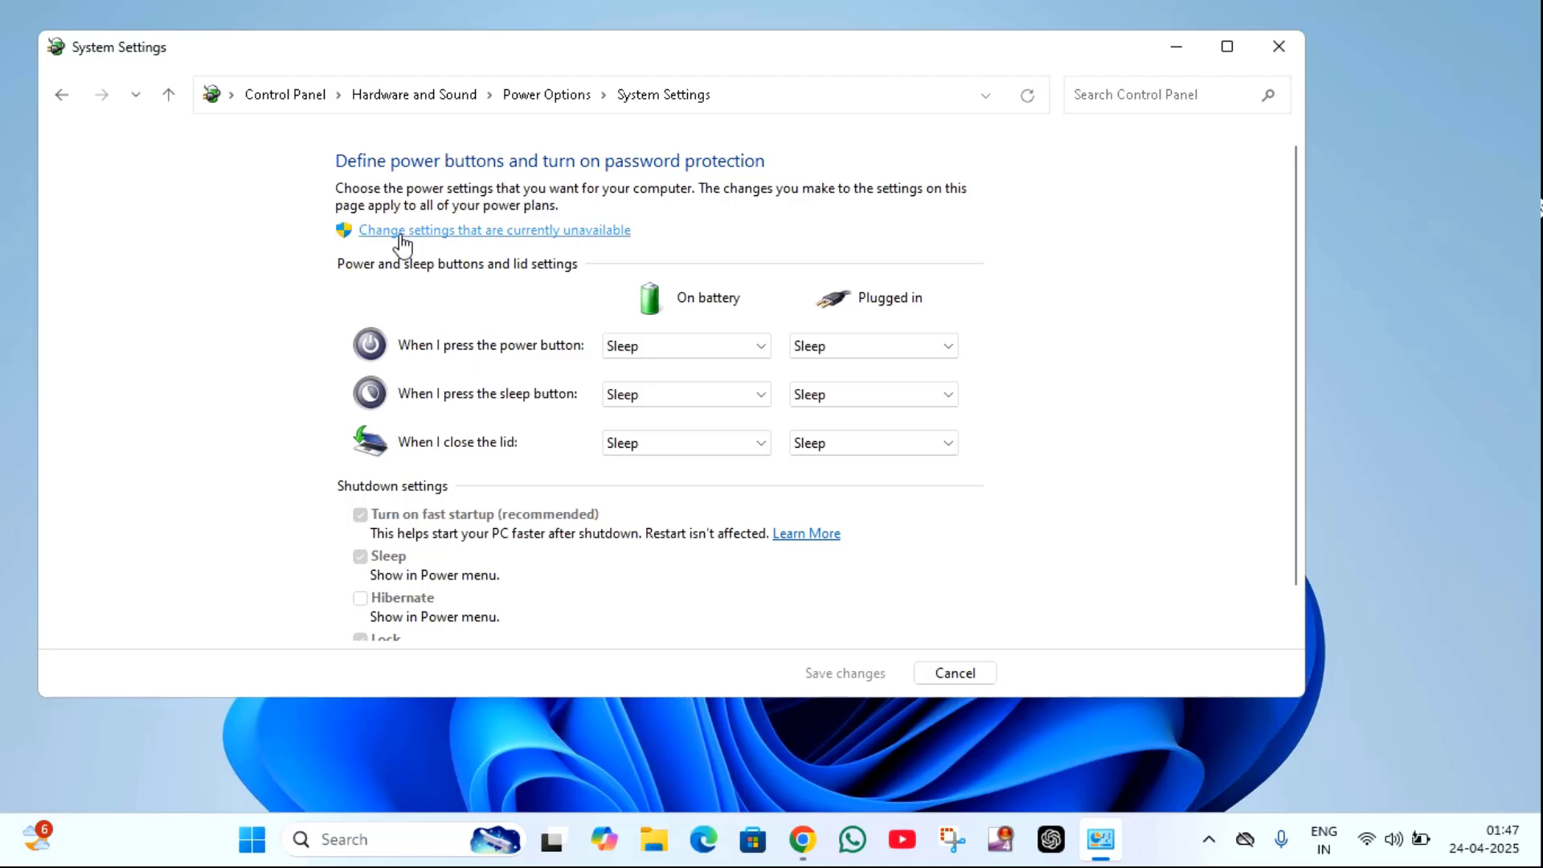
{"action": "left_click", "coordinate": [490, 235]}
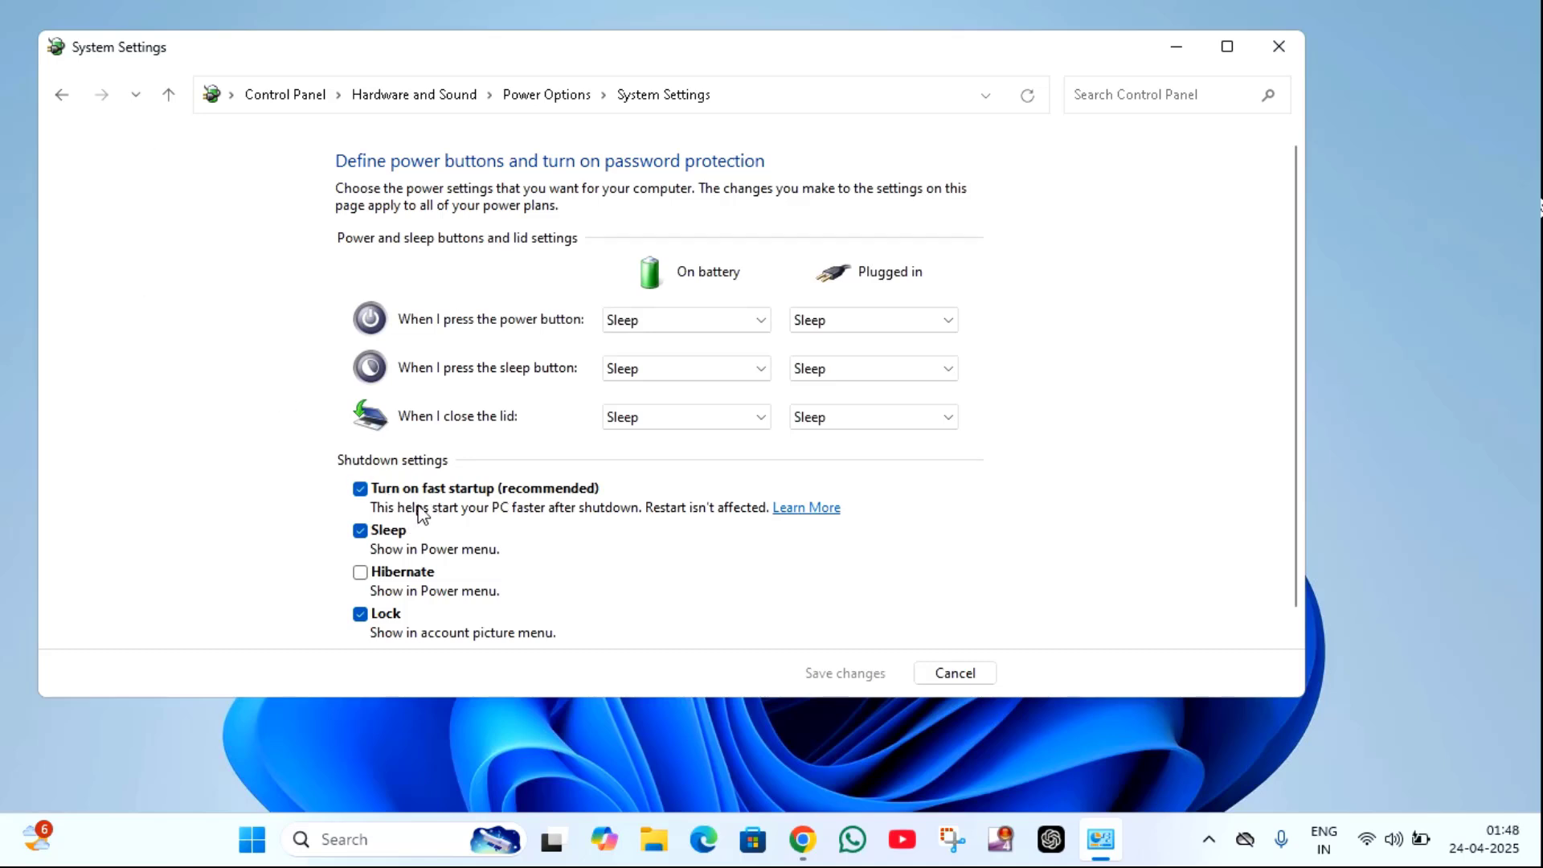
{"action": "left_click", "coordinate": [361, 492]}
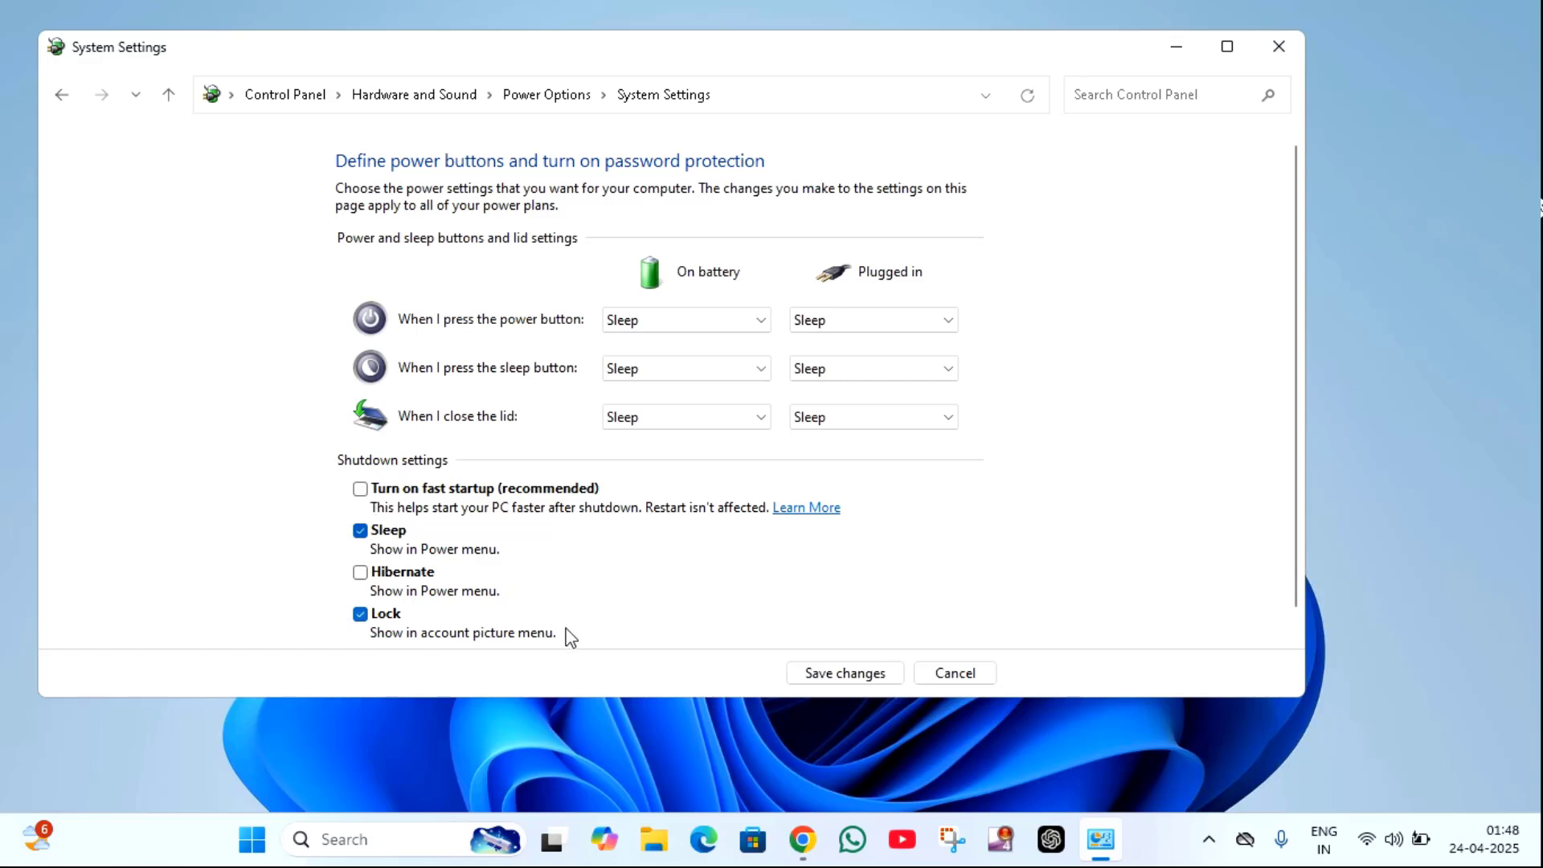
{"action": "left_click", "coordinate": [831, 676]}
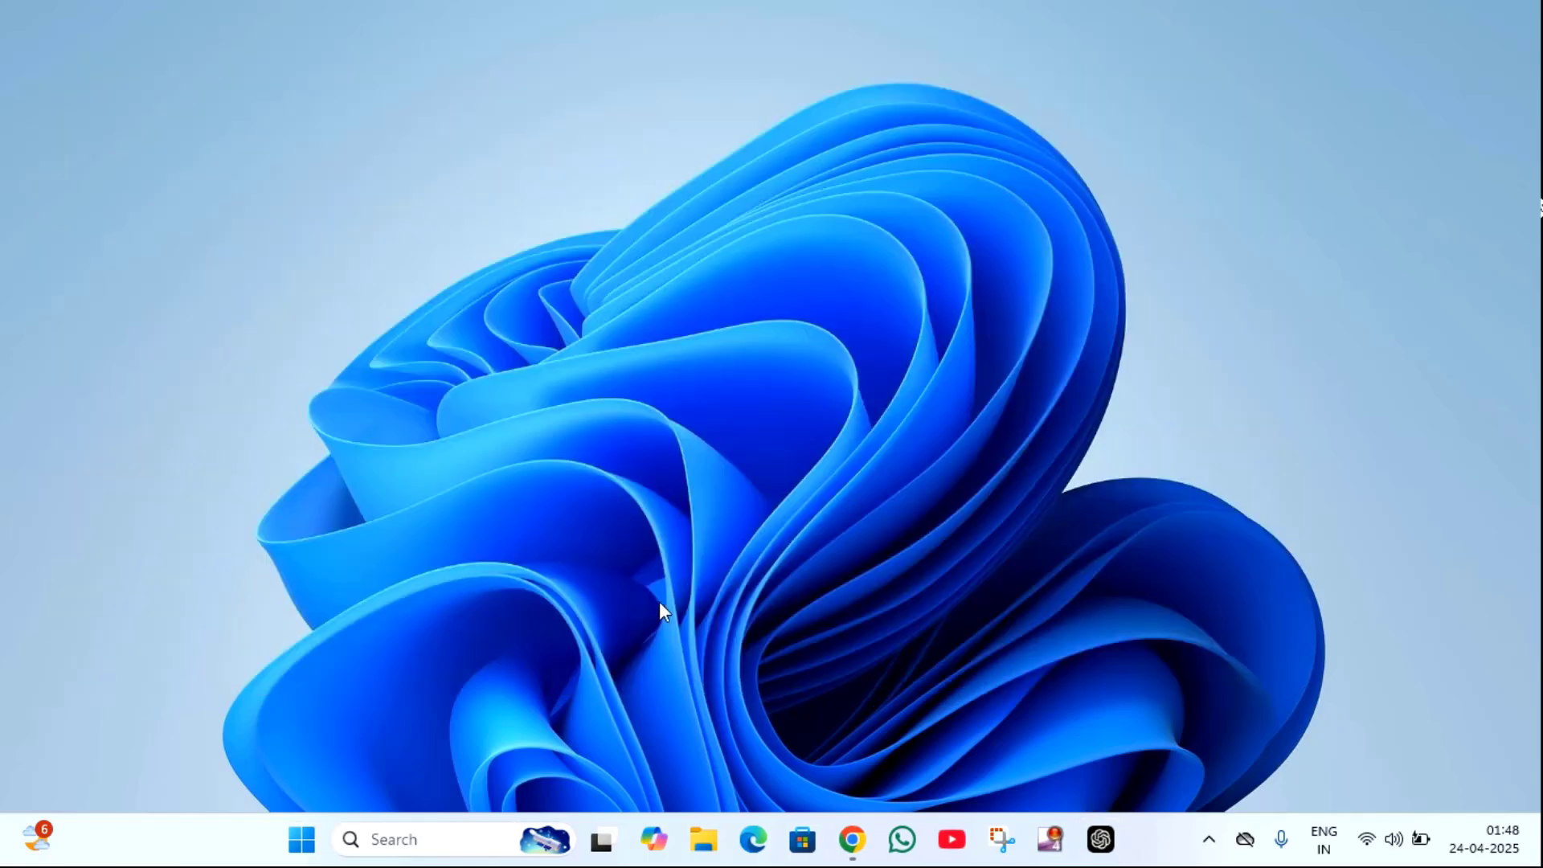
Search Windows for "device", open Device Manager and expand the network adapters category
{"action": "left_click", "coordinate": [423, 839]}
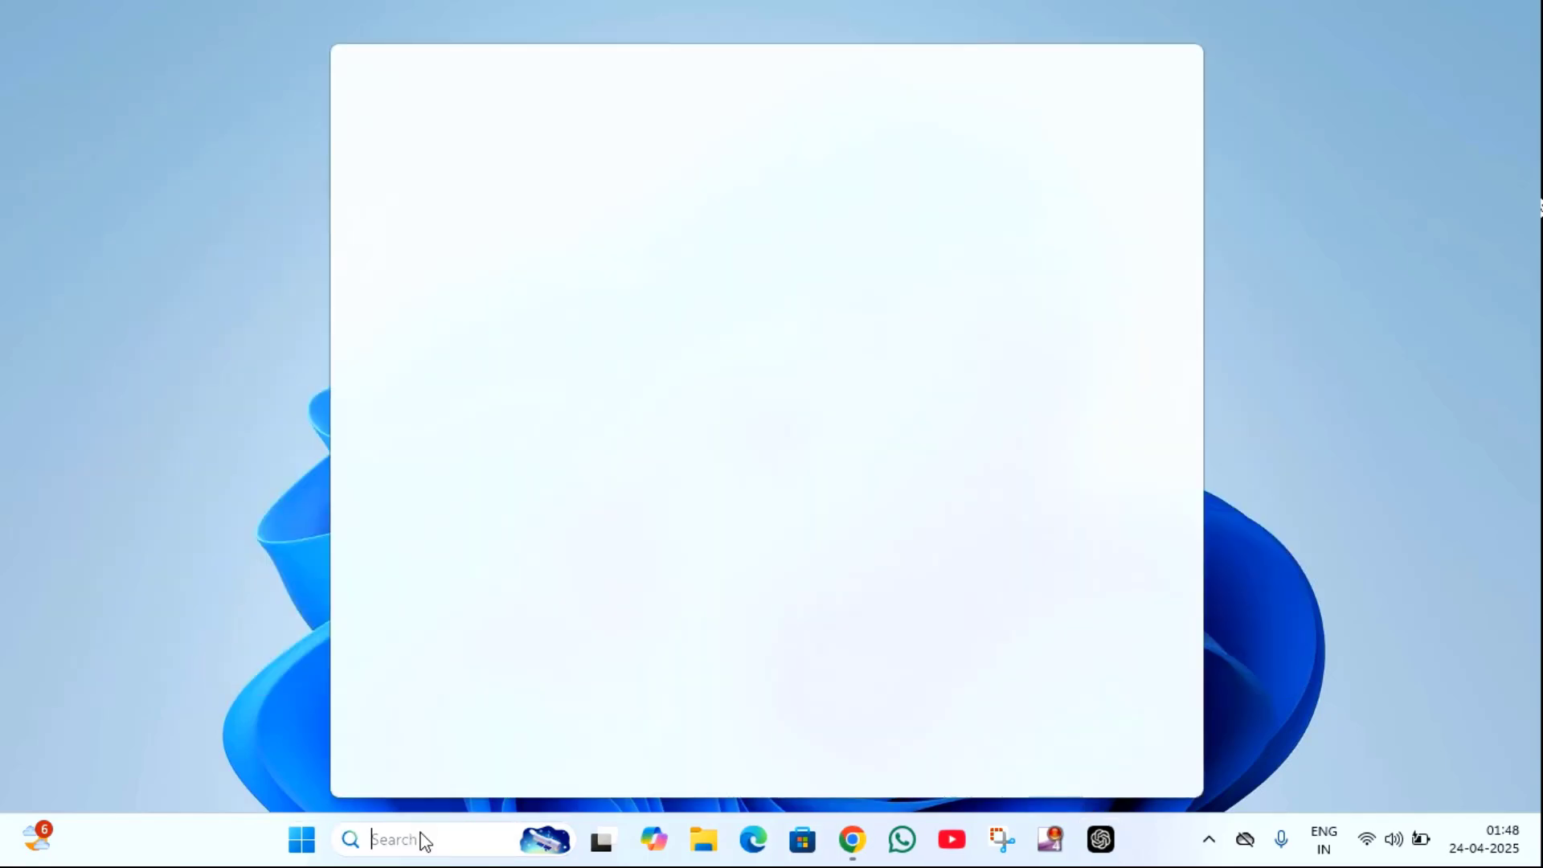
{"action": "type", "text": "devi"}
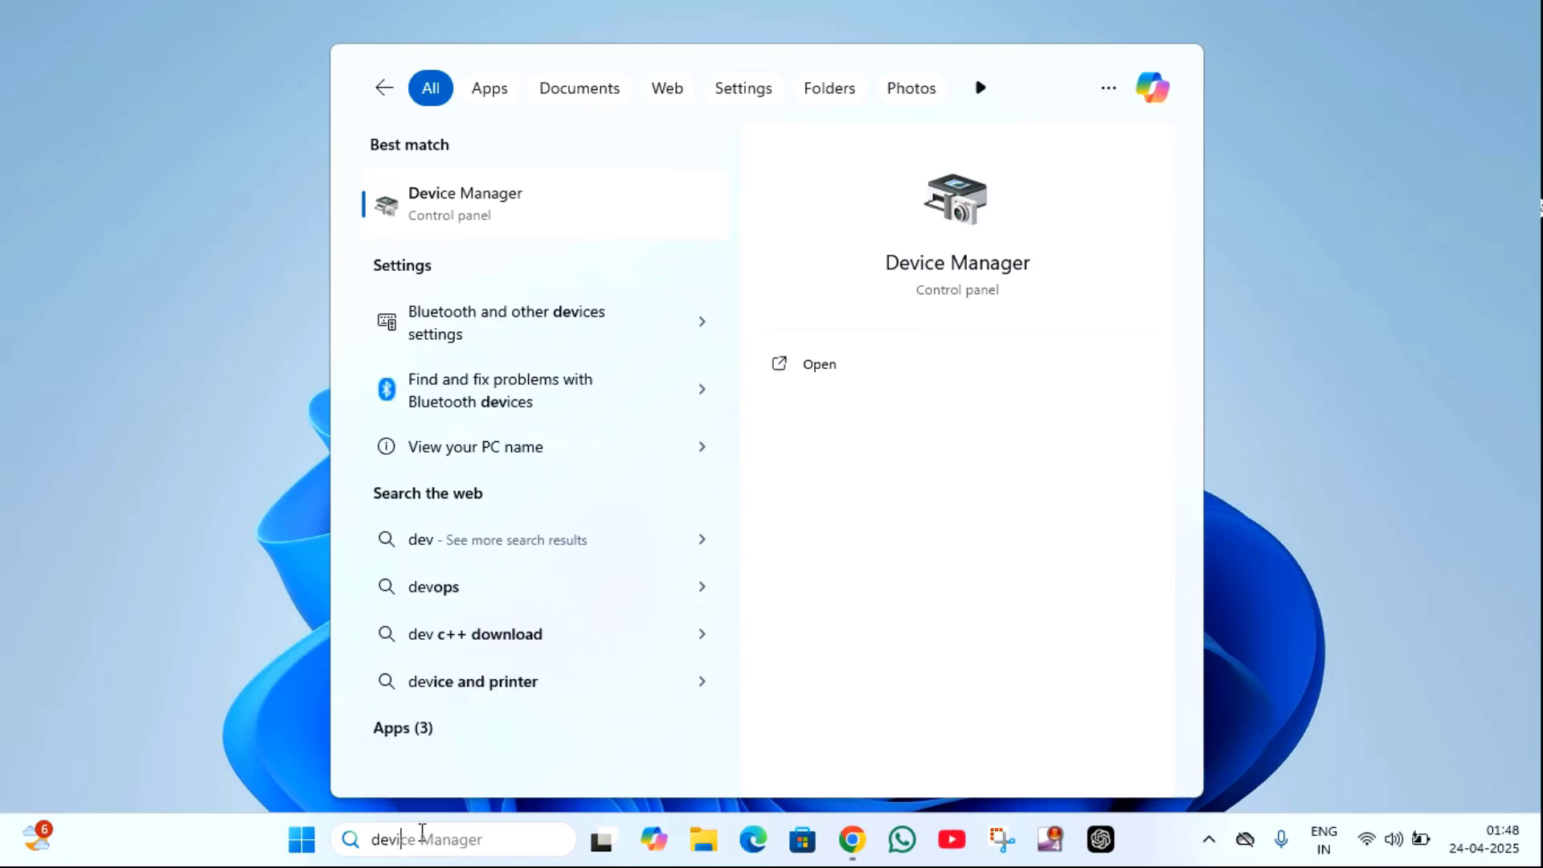
{"action": "type", "text": "ce"}
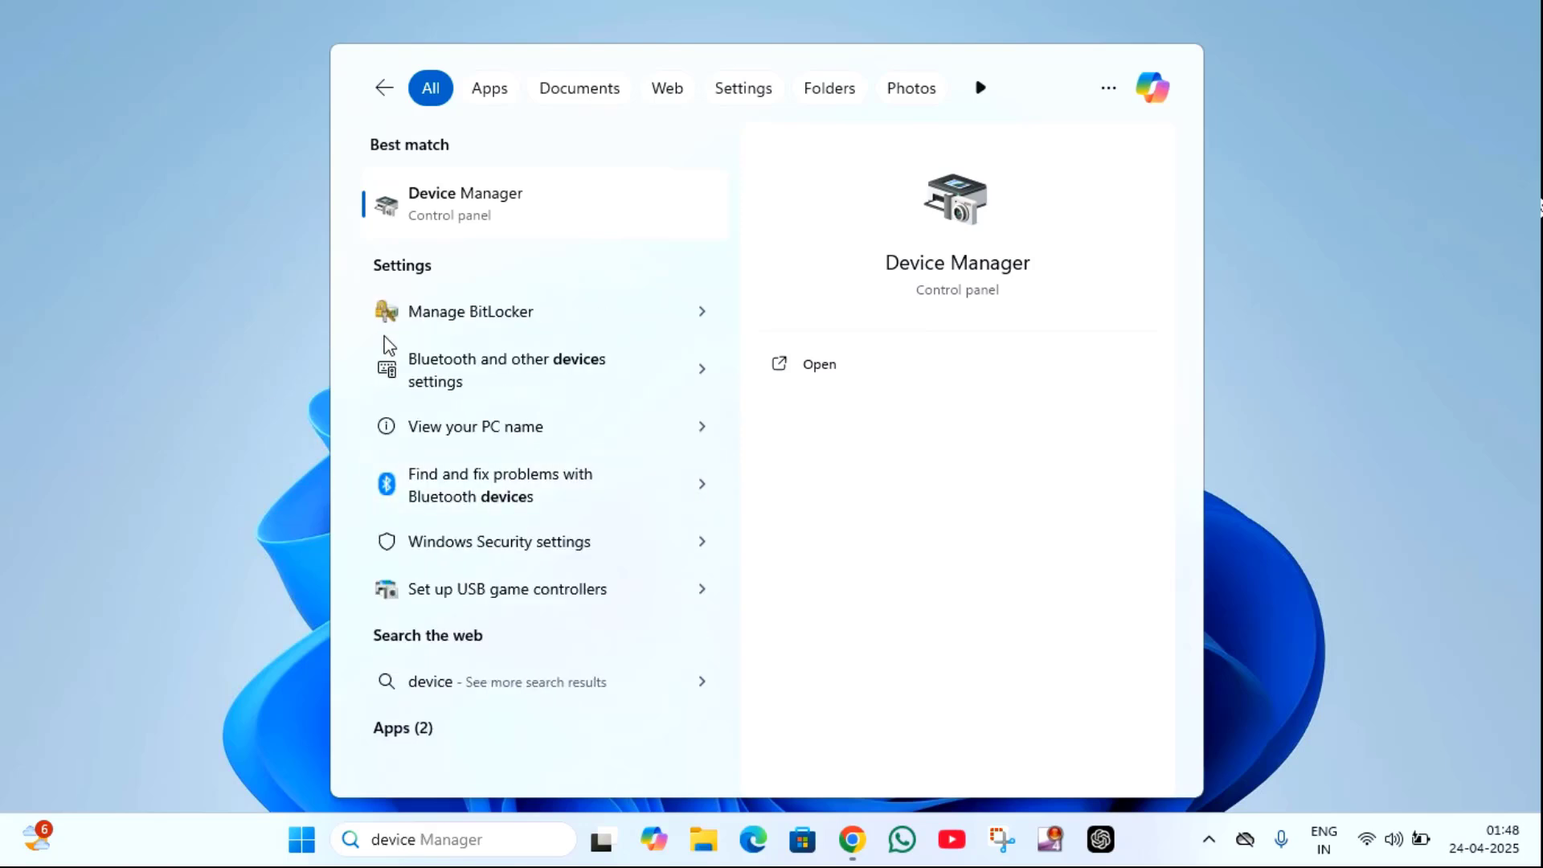
{"action": "left_click", "coordinate": [425, 208]}
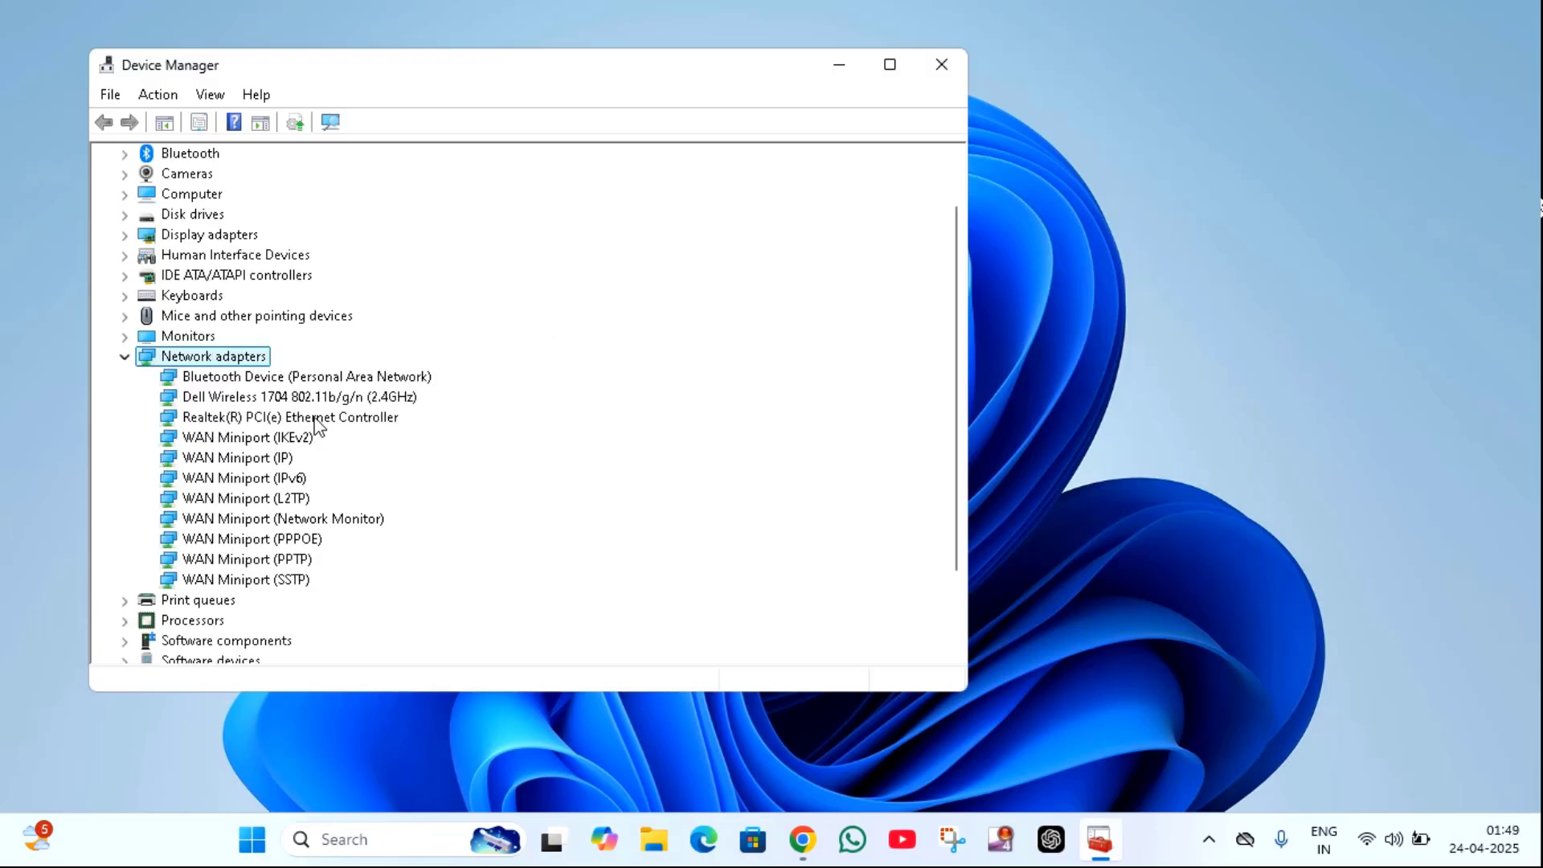
Check the Realtek PCI(e) Ethernet Controller's properties for power management options and close them without changes
{"action": "right_click", "coordinate": [319, 427]}
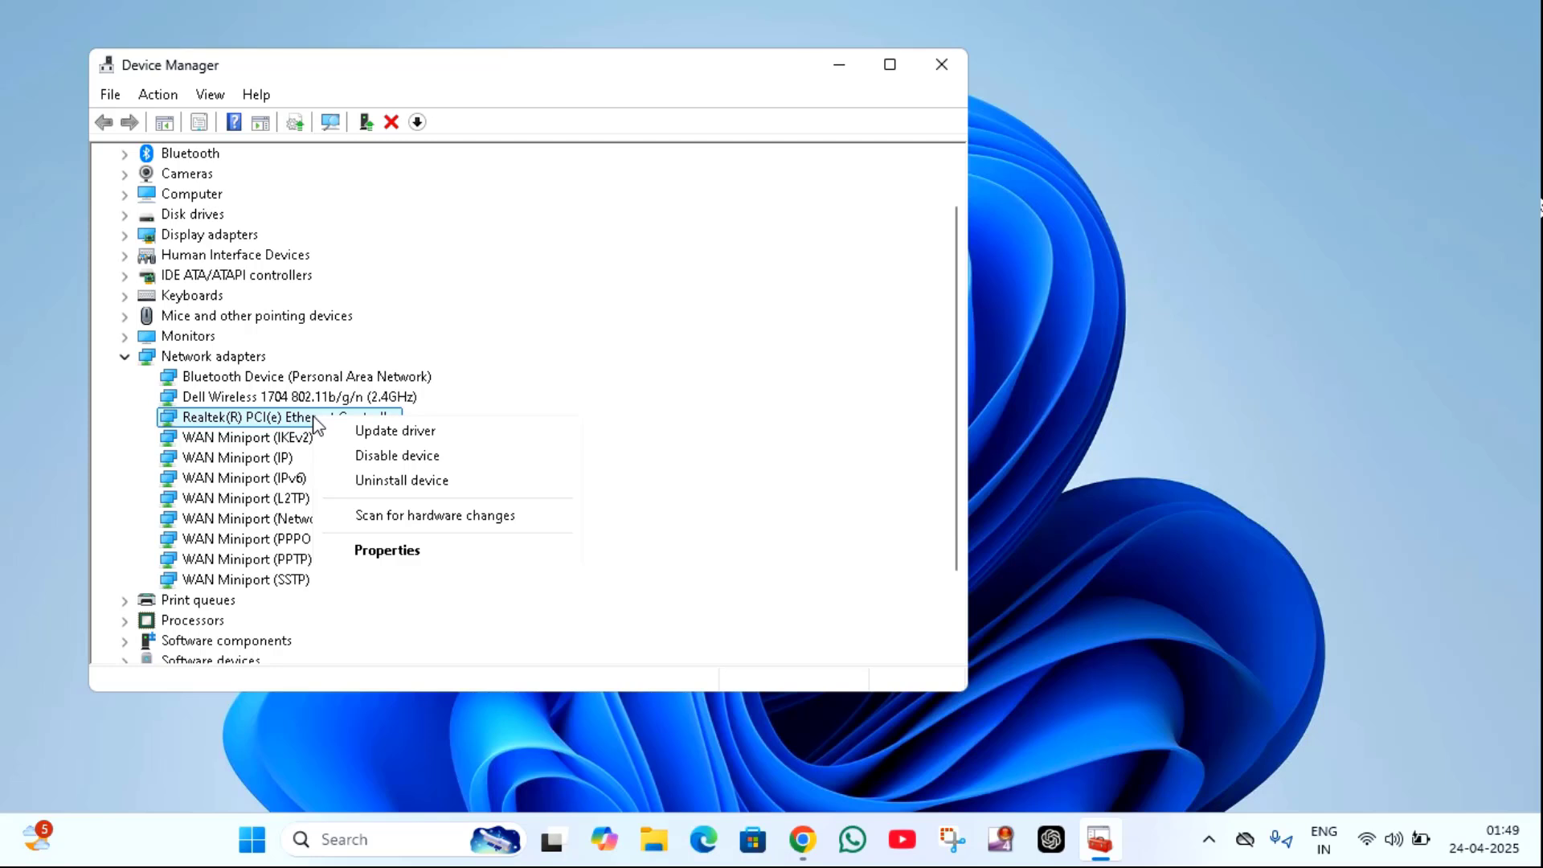
{"action": "left_click", "coordinate": [423, 549]}
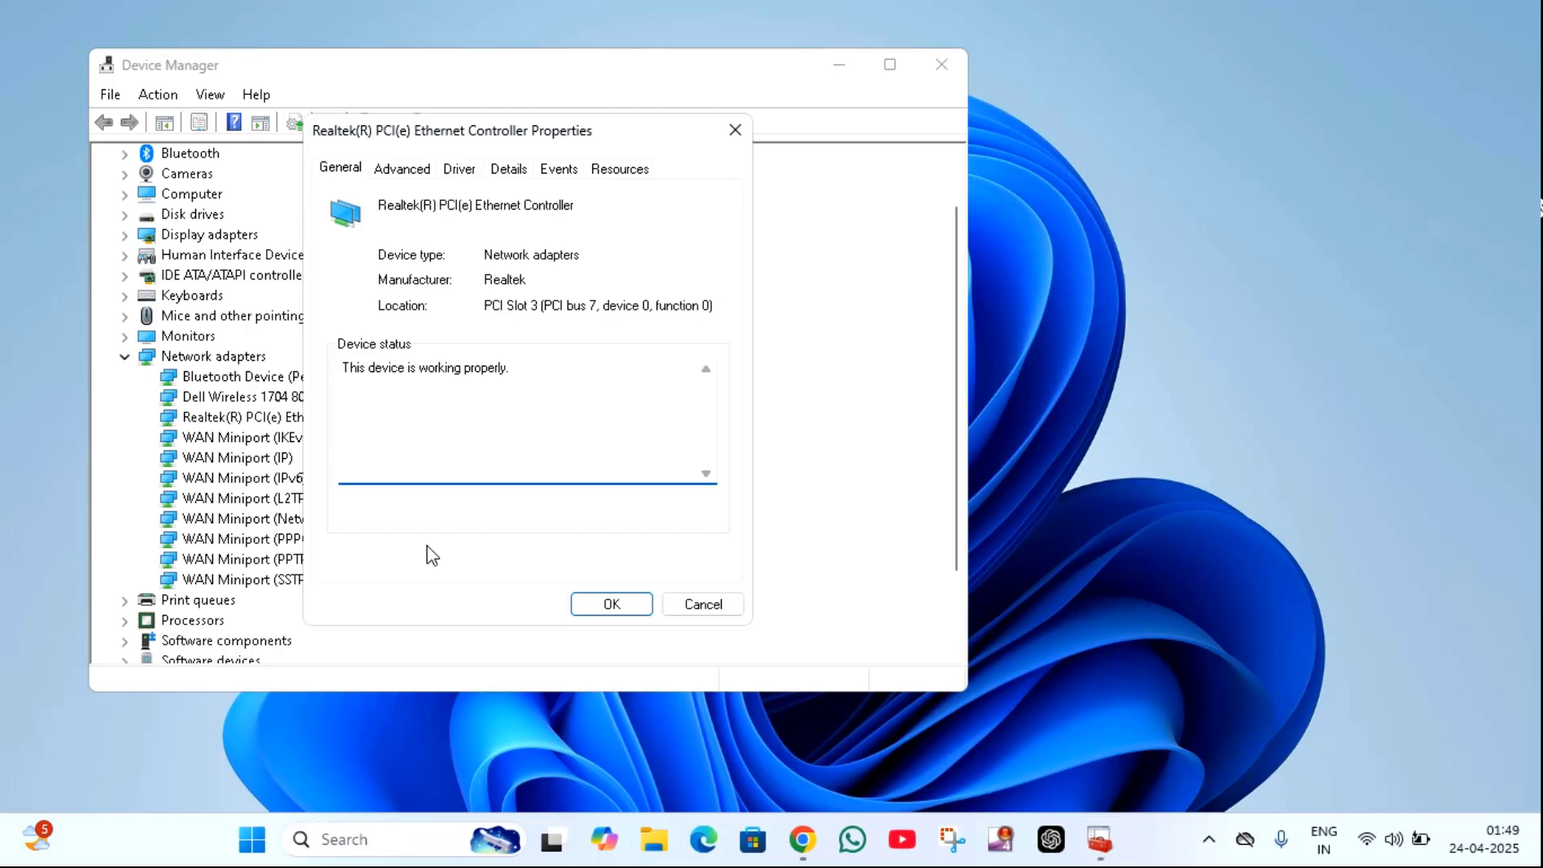
{"action": "key", "text": "Escape"}
{"action": "key", "text": "Up"}
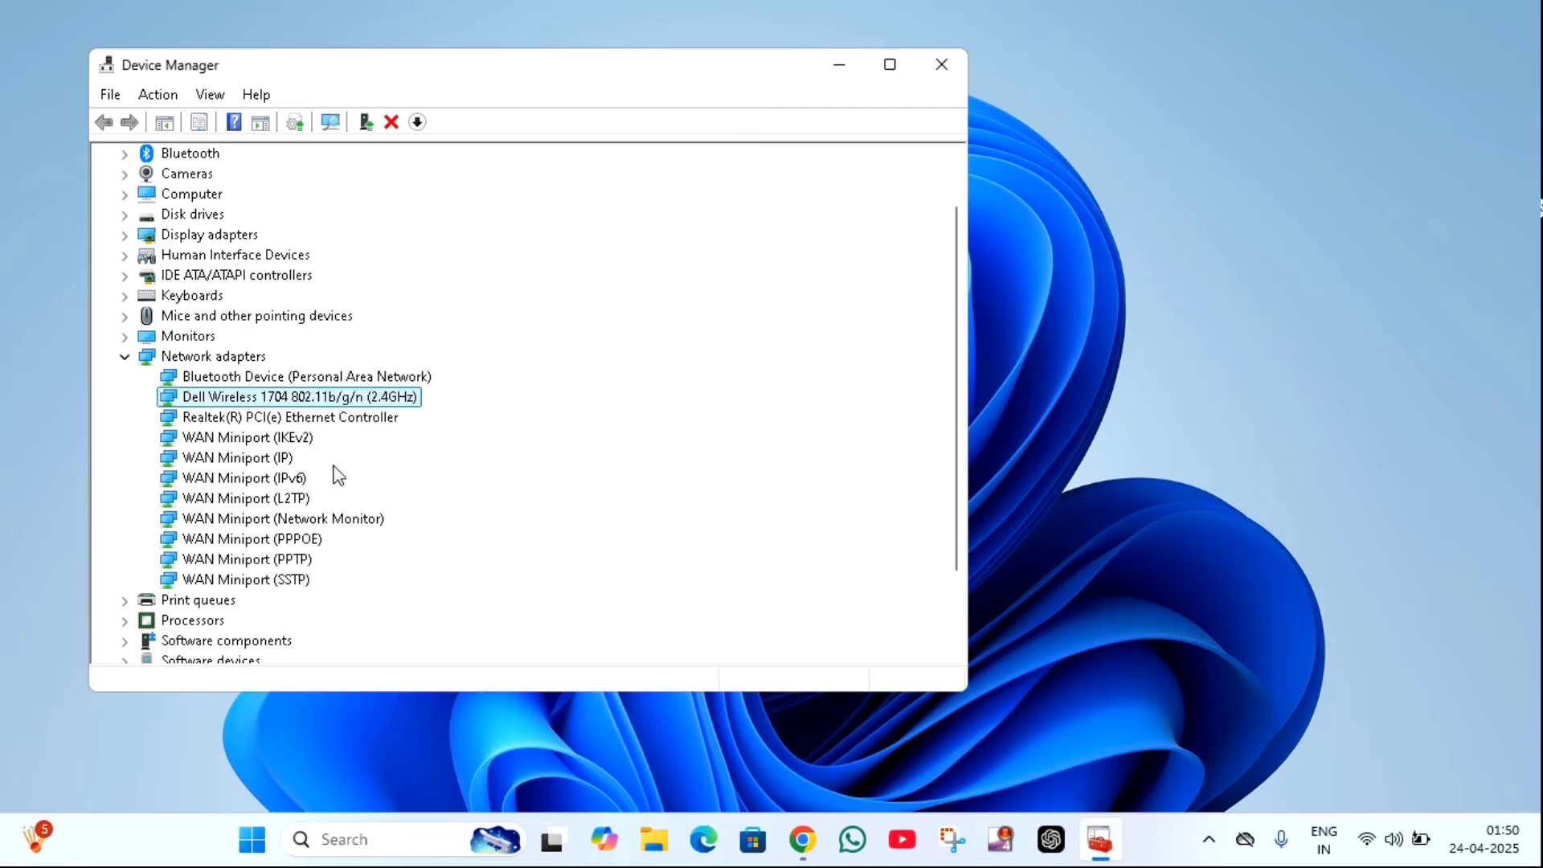
{"action": "double_click", "coordinate": [304, 420]}
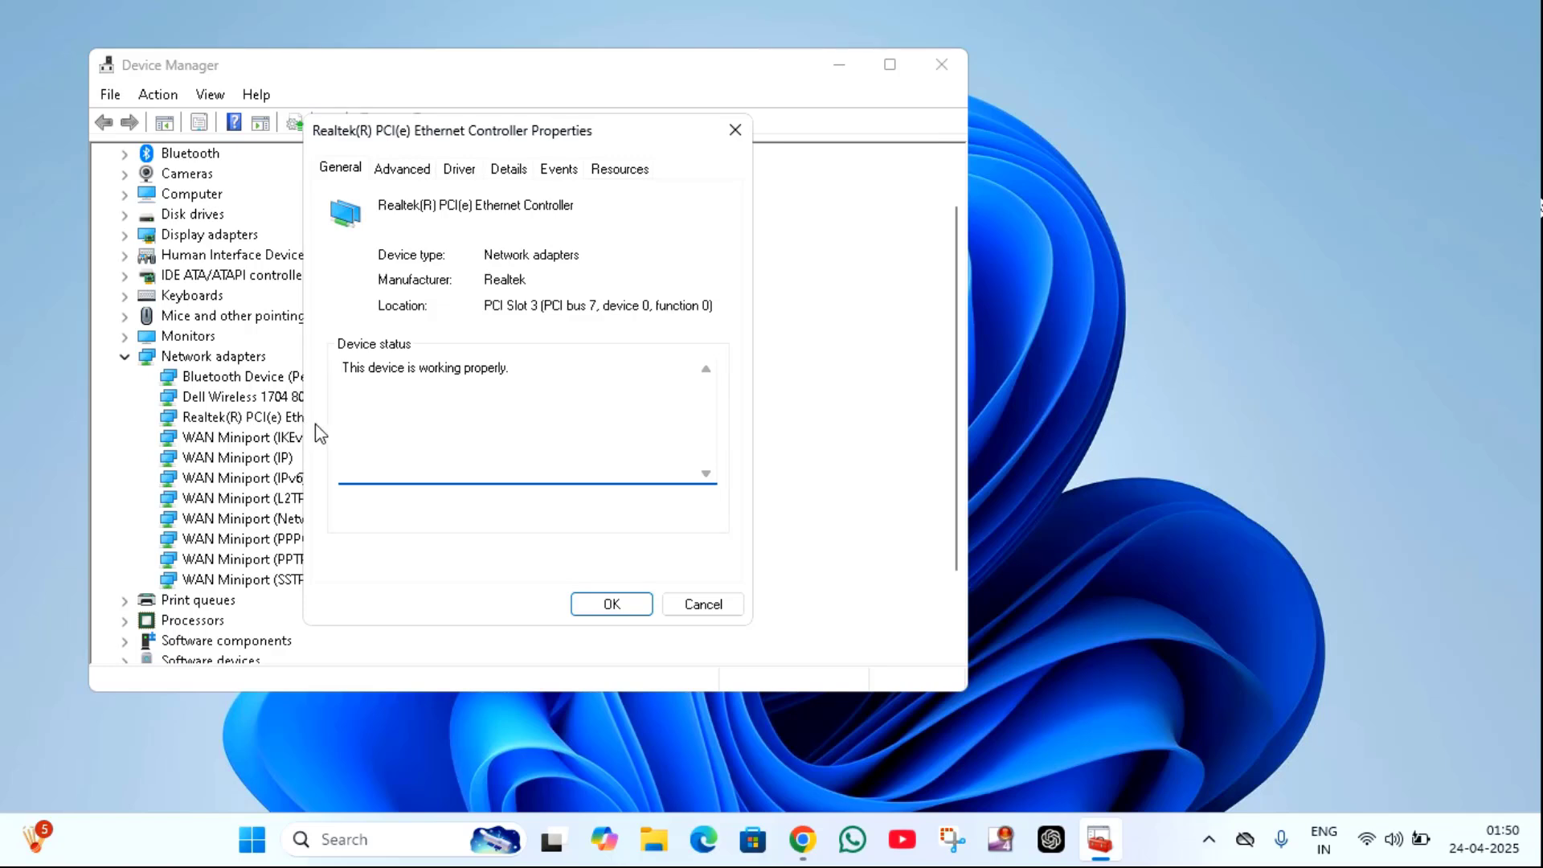
{"action": "left_click", "coordinate": [680, 609]}
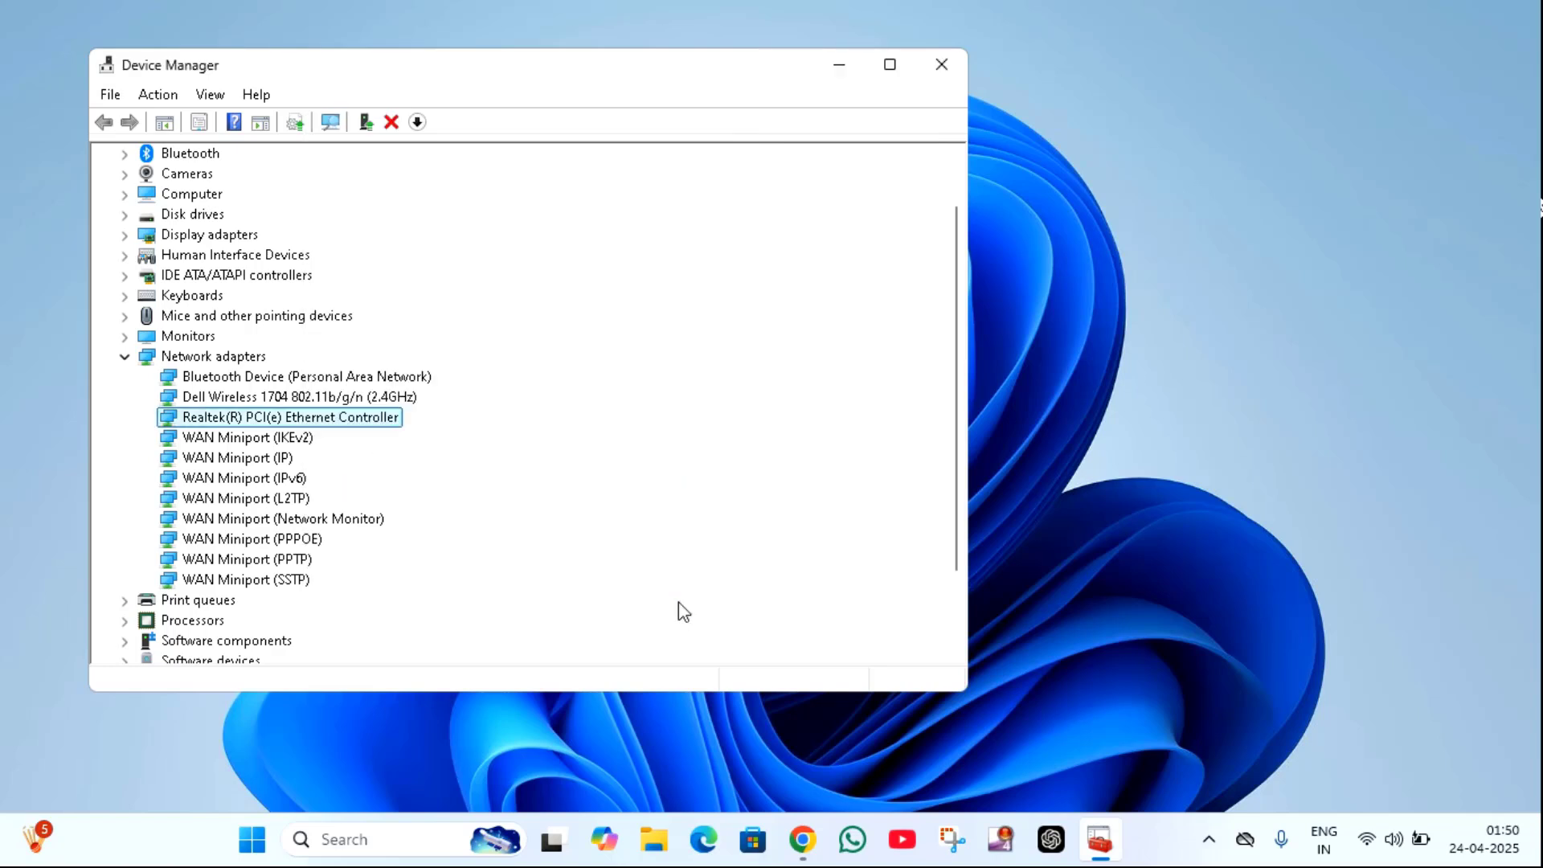
Make sure the Dell Wireless 1704 adapter disallows the computer turning it off to save power, confirm, and close Device Manager
{"action": "right_click", "coordinate": [255, 395]}
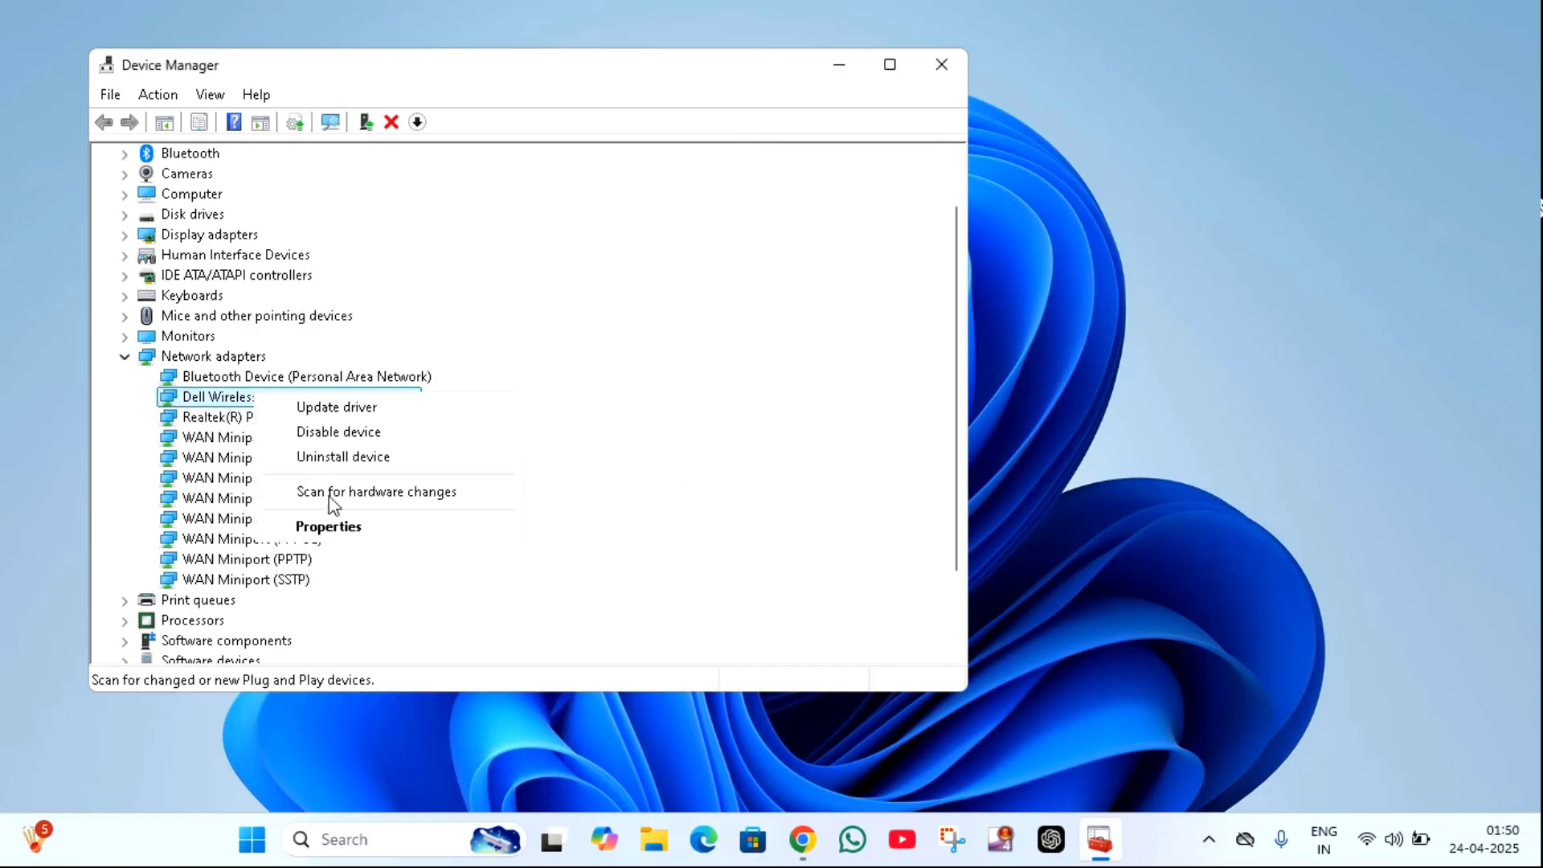
{"action": "left_click", "coordinate": [341, 526]}
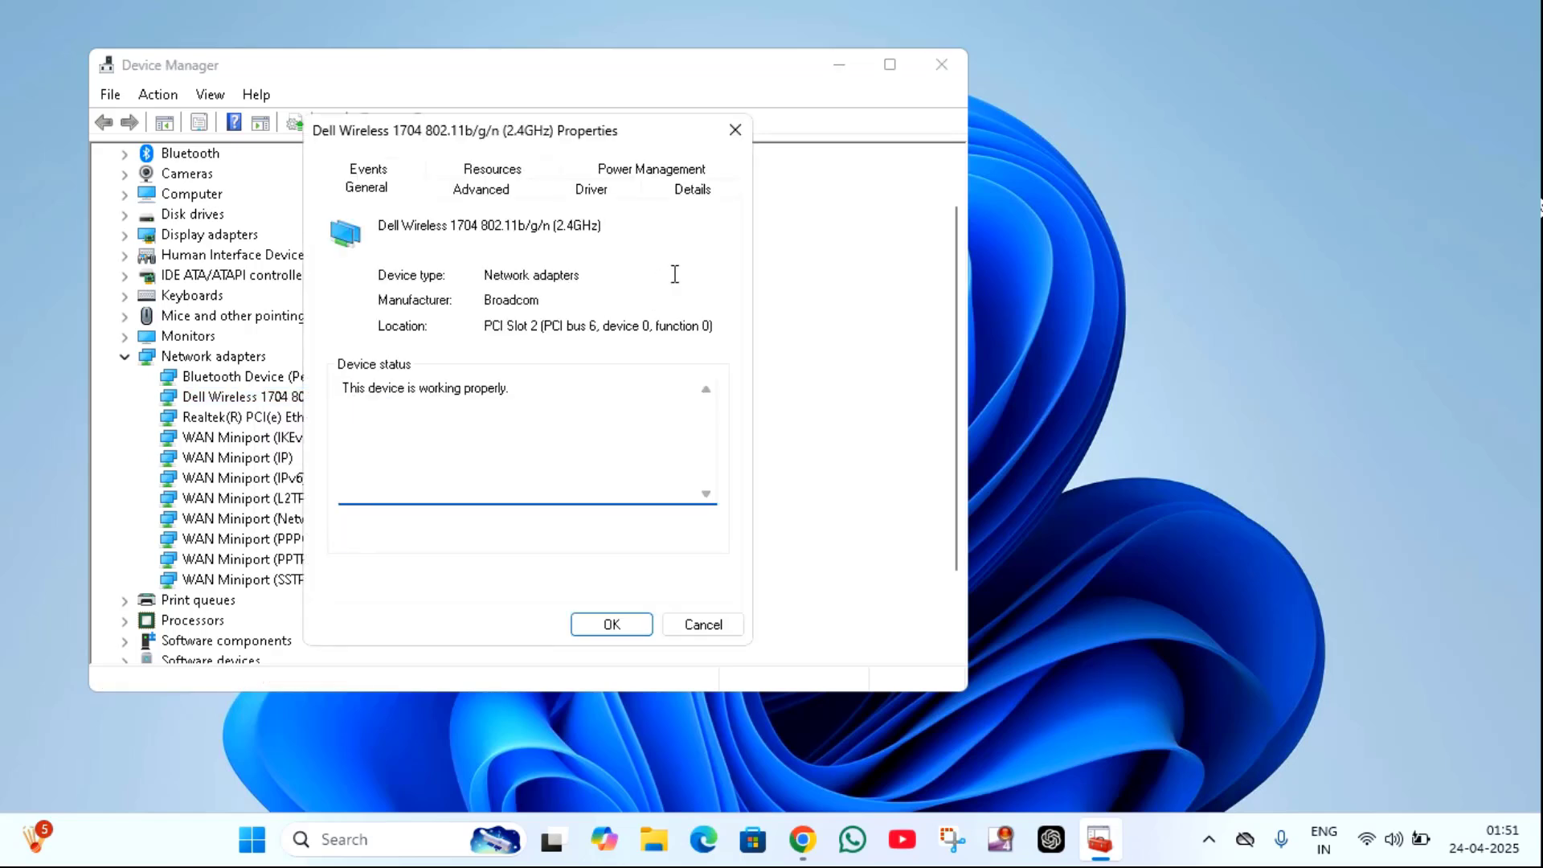
{"action": "left_click", "coordinate": [661, 173]}
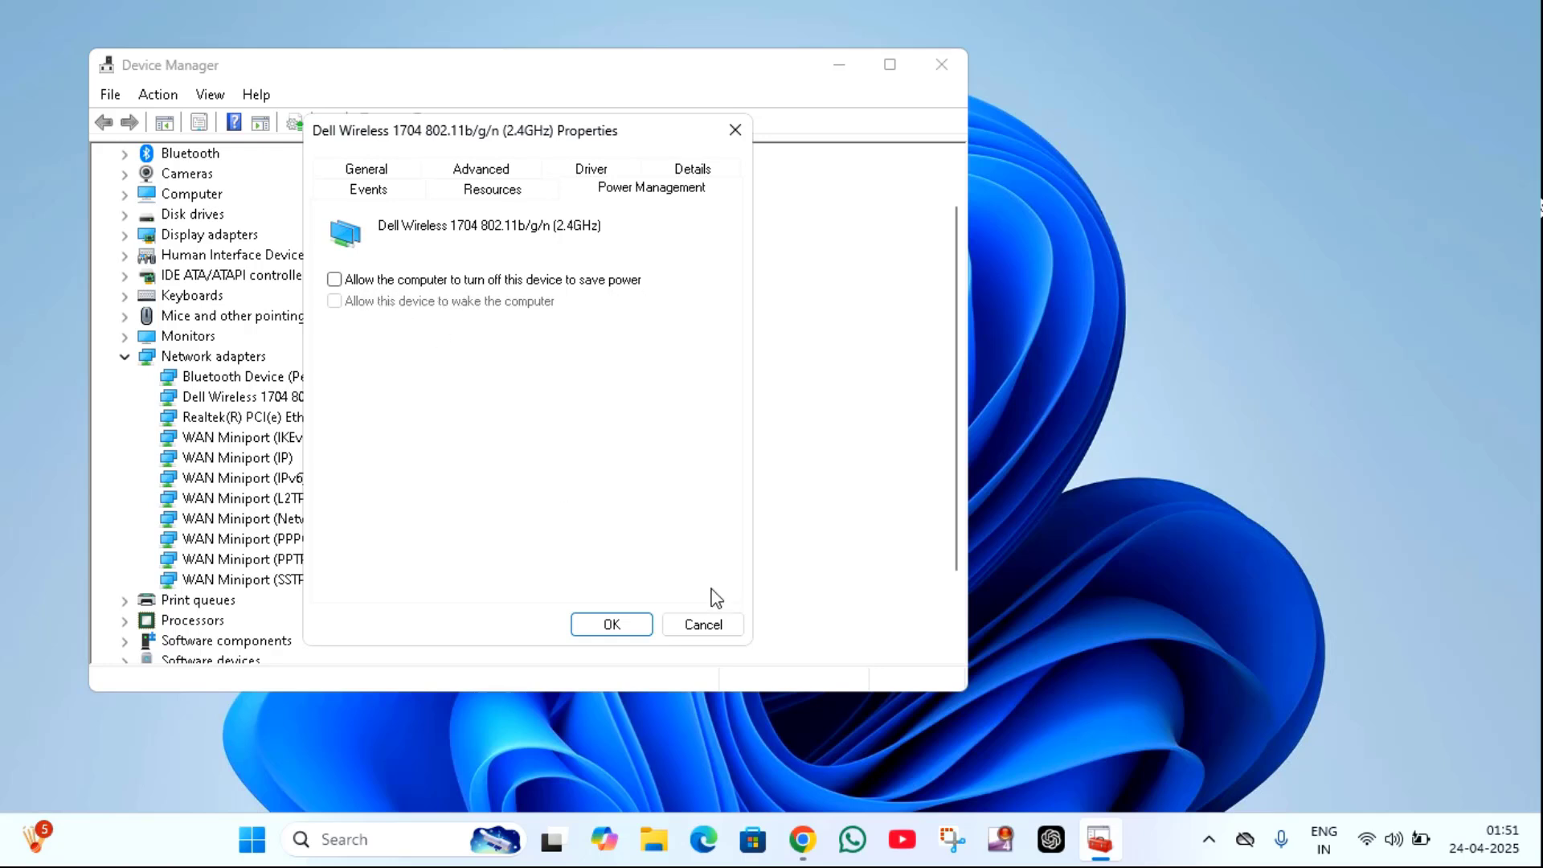
{"action": "left_click", "coordinate": [642, 636]}
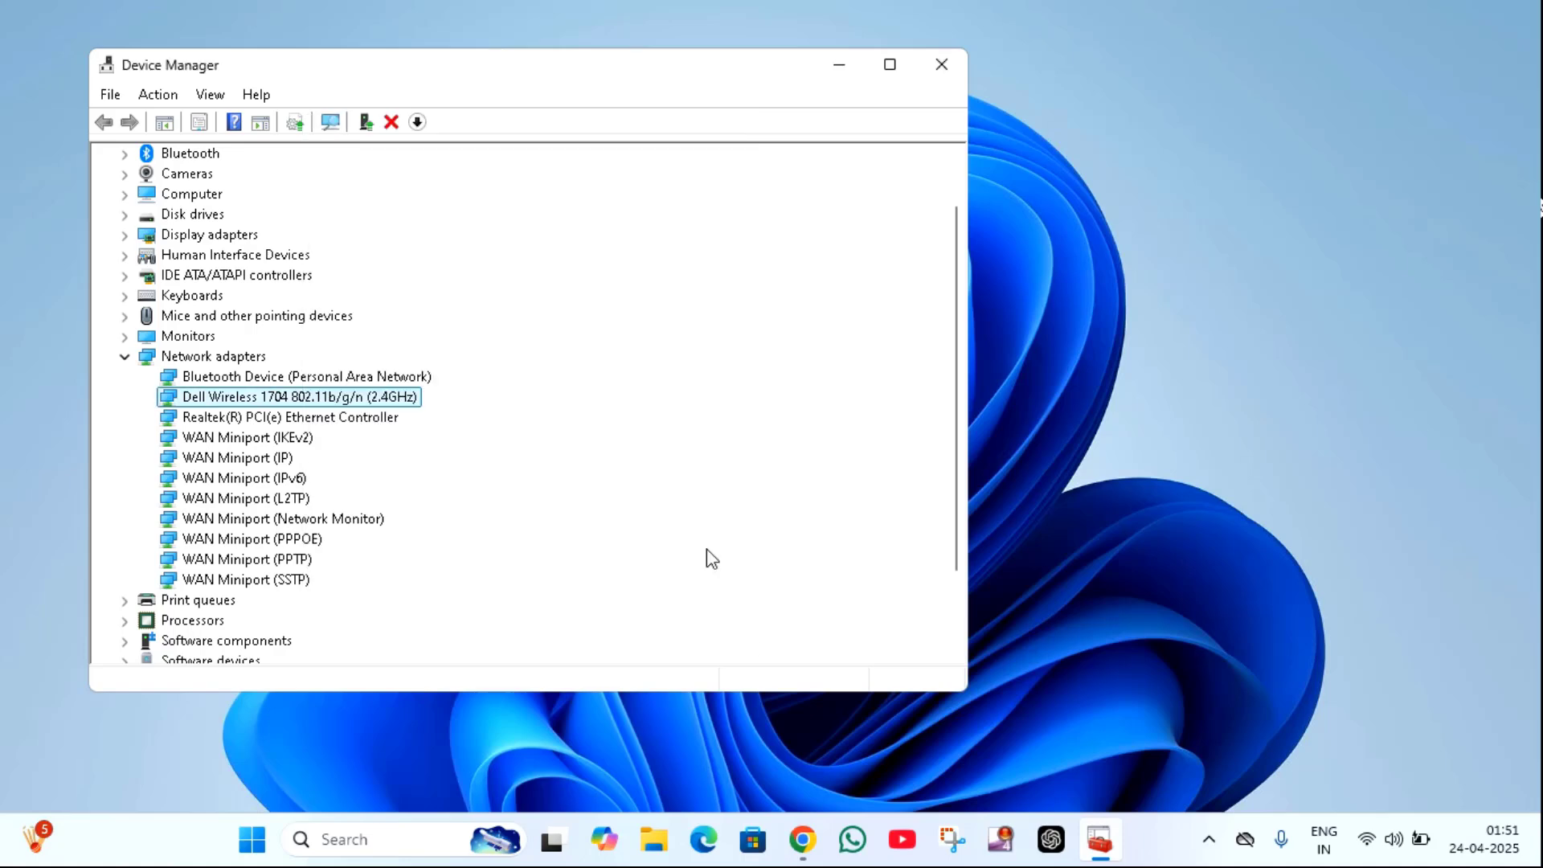
{"action": "left_click", "coordinate": [940, 65]}
Search Windows for "regedit" and open Registry Editor
{"action": "left_click", "coordinate": [445, 833]}
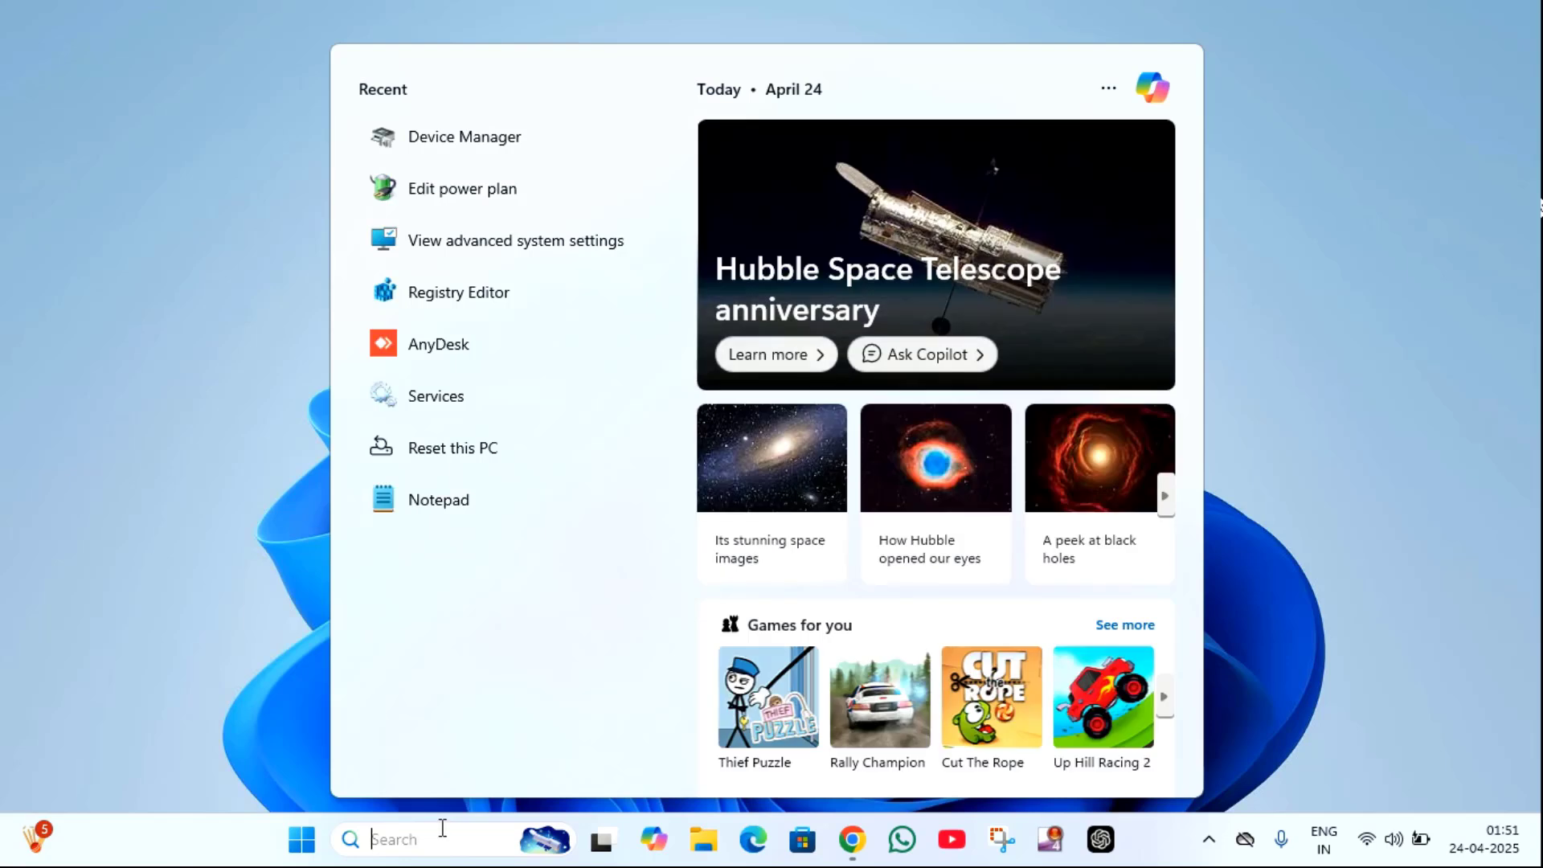
{"action": "type", "text": "reg"}
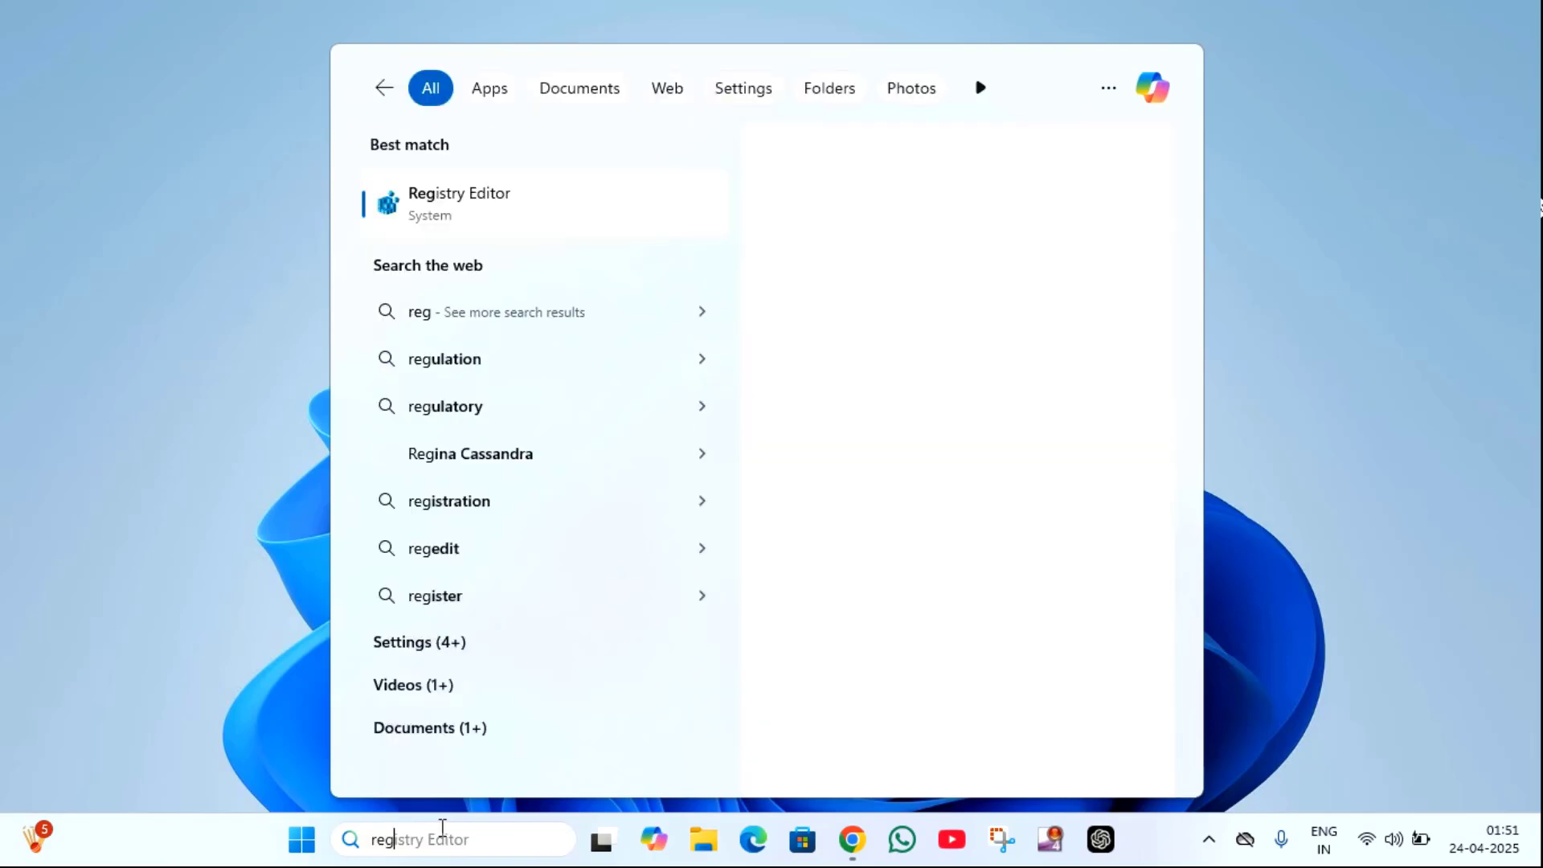
{"action": "type", "text": "edit"}
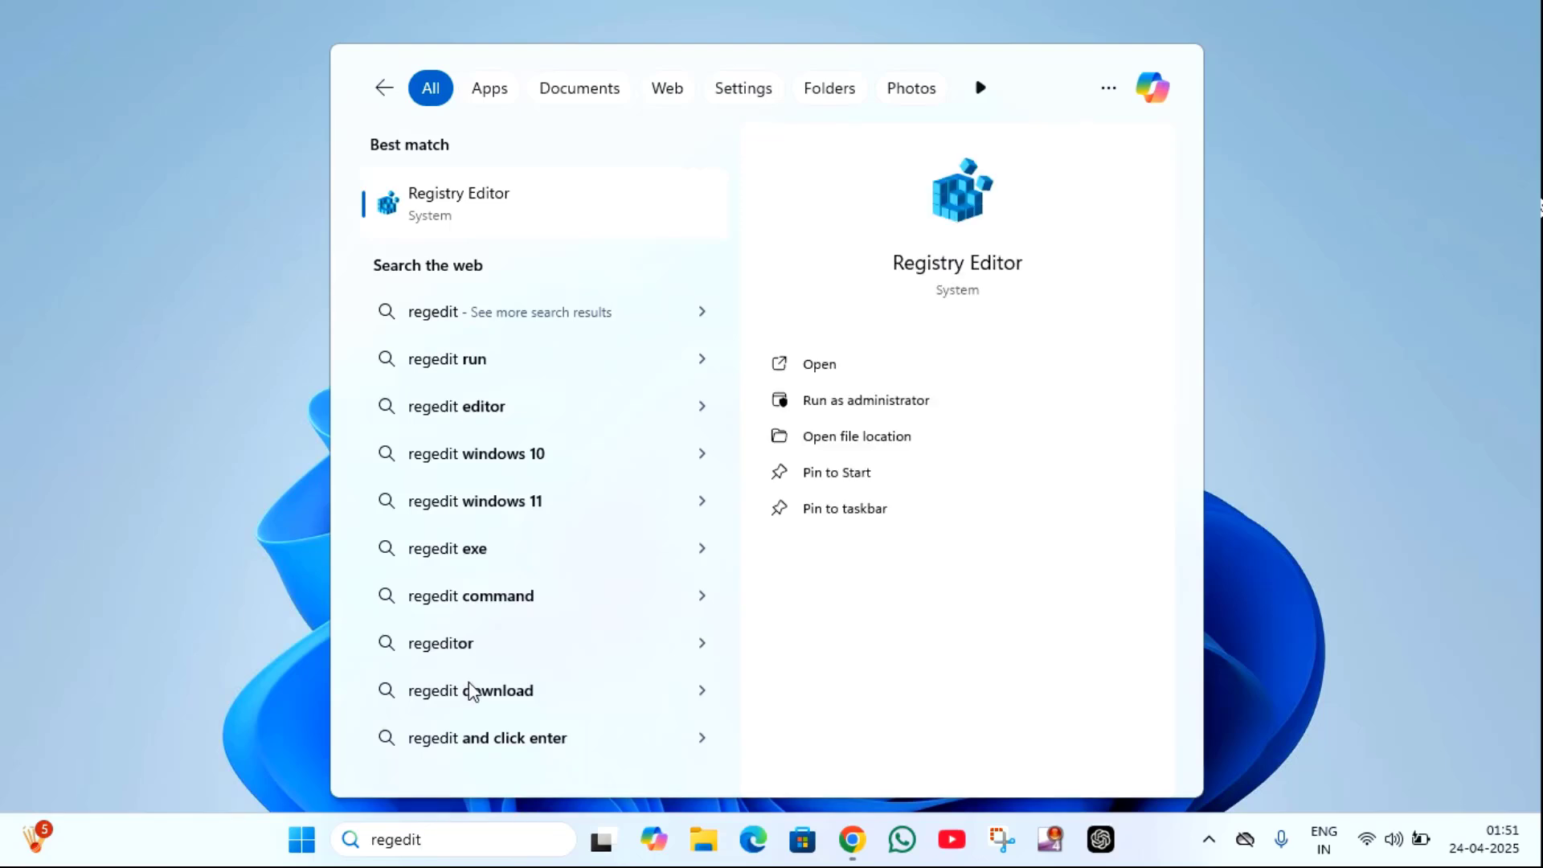
{"action": "left_click", "coordinate": [480, 211]}
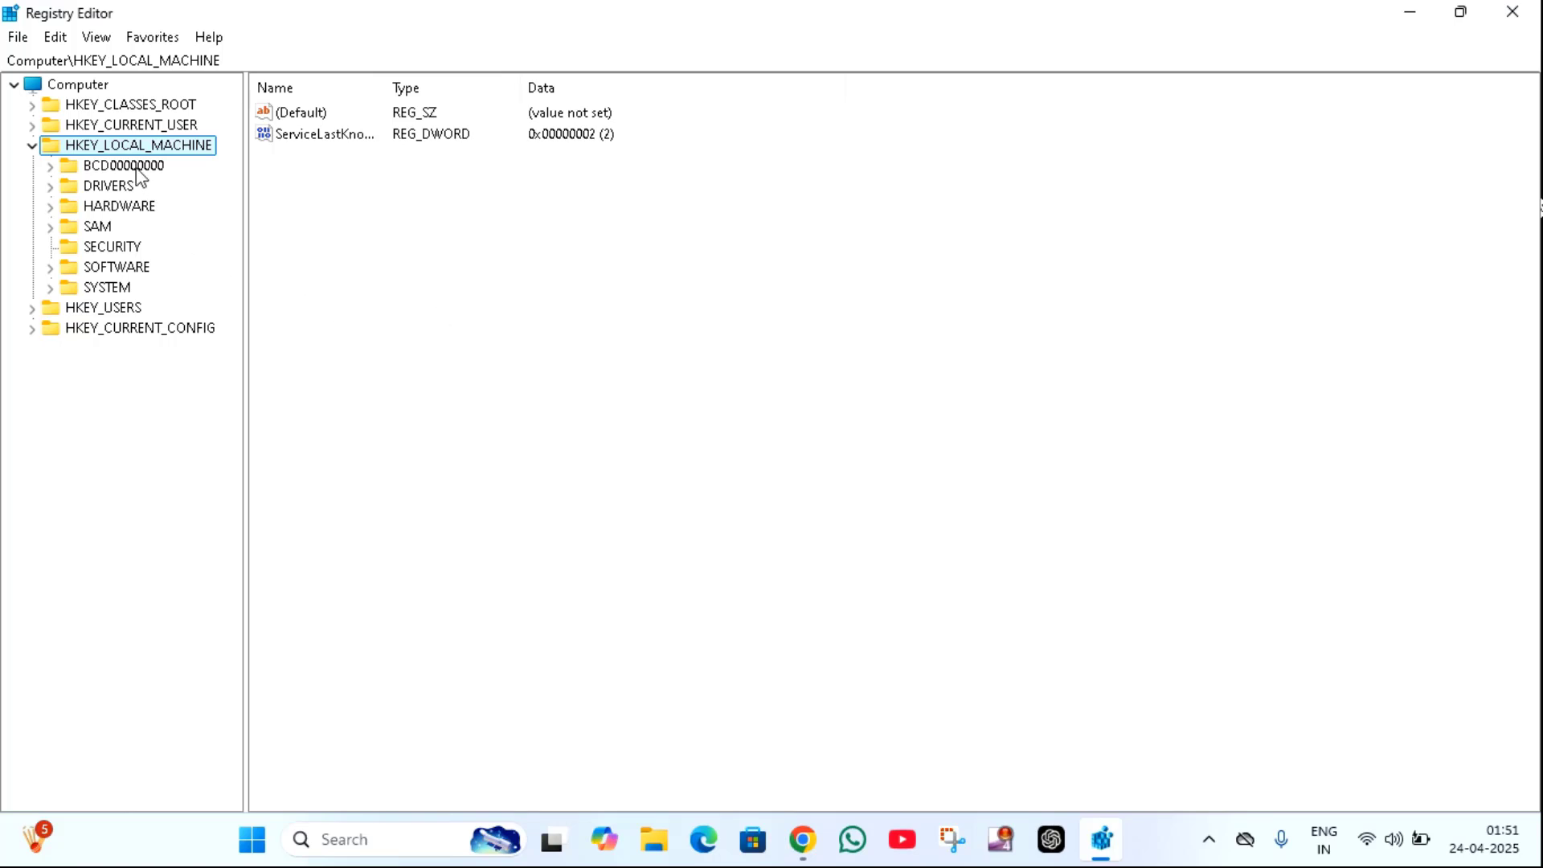
Expand HKEY_LOCAL_MACHINE, its SOFTWARE key and the Microsoft key inside it
{"action": "double_click", "coordinate": [89, 153]}
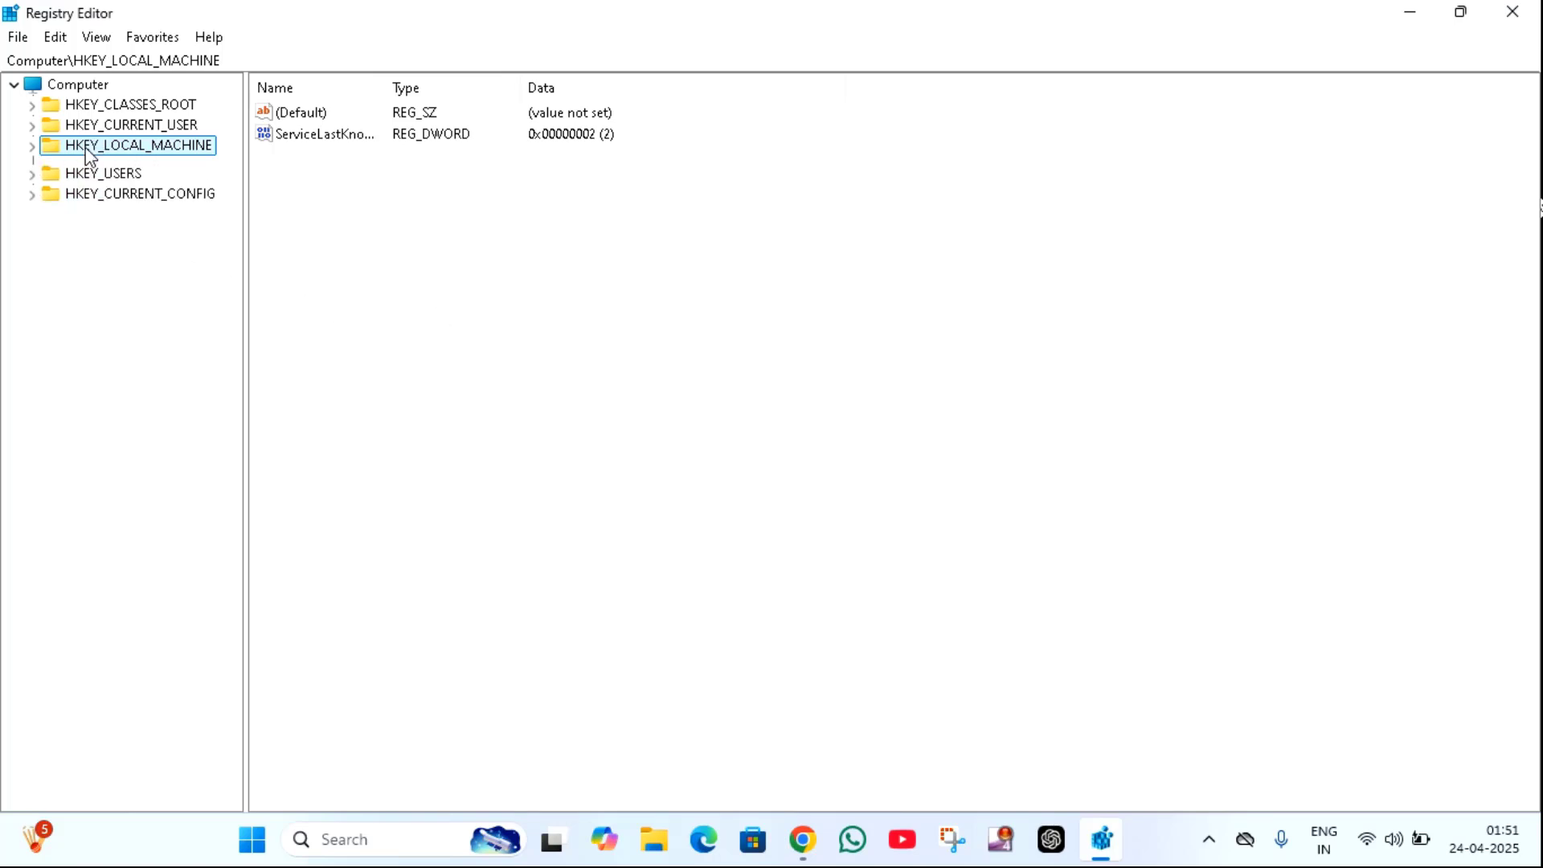
{"action": "double_click", "coordinate": [88, 152]}
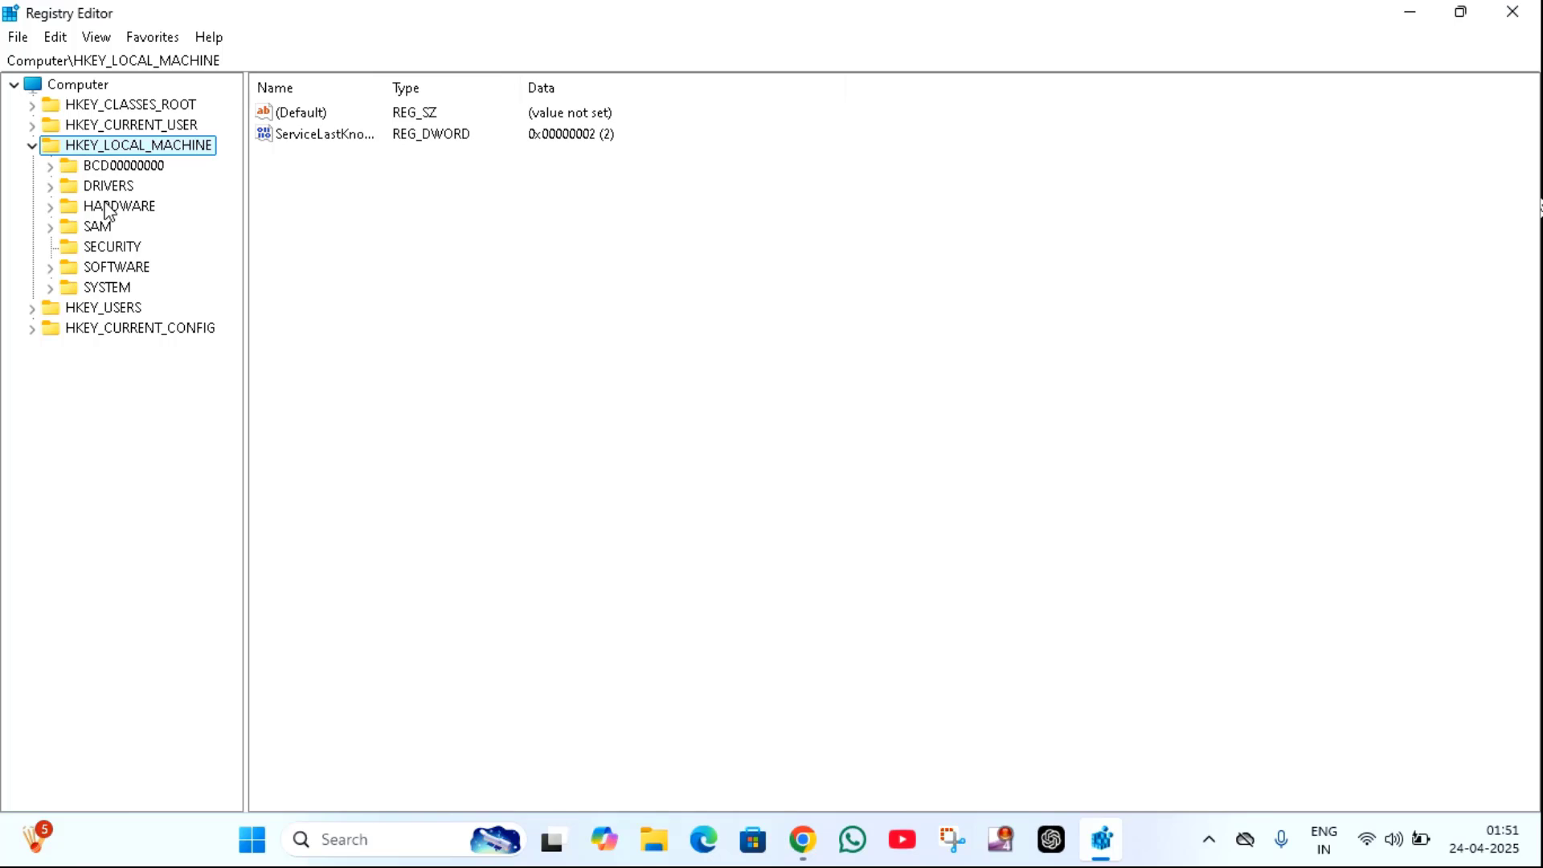
{"action": "double_click", "coordinate": [128, 270]}
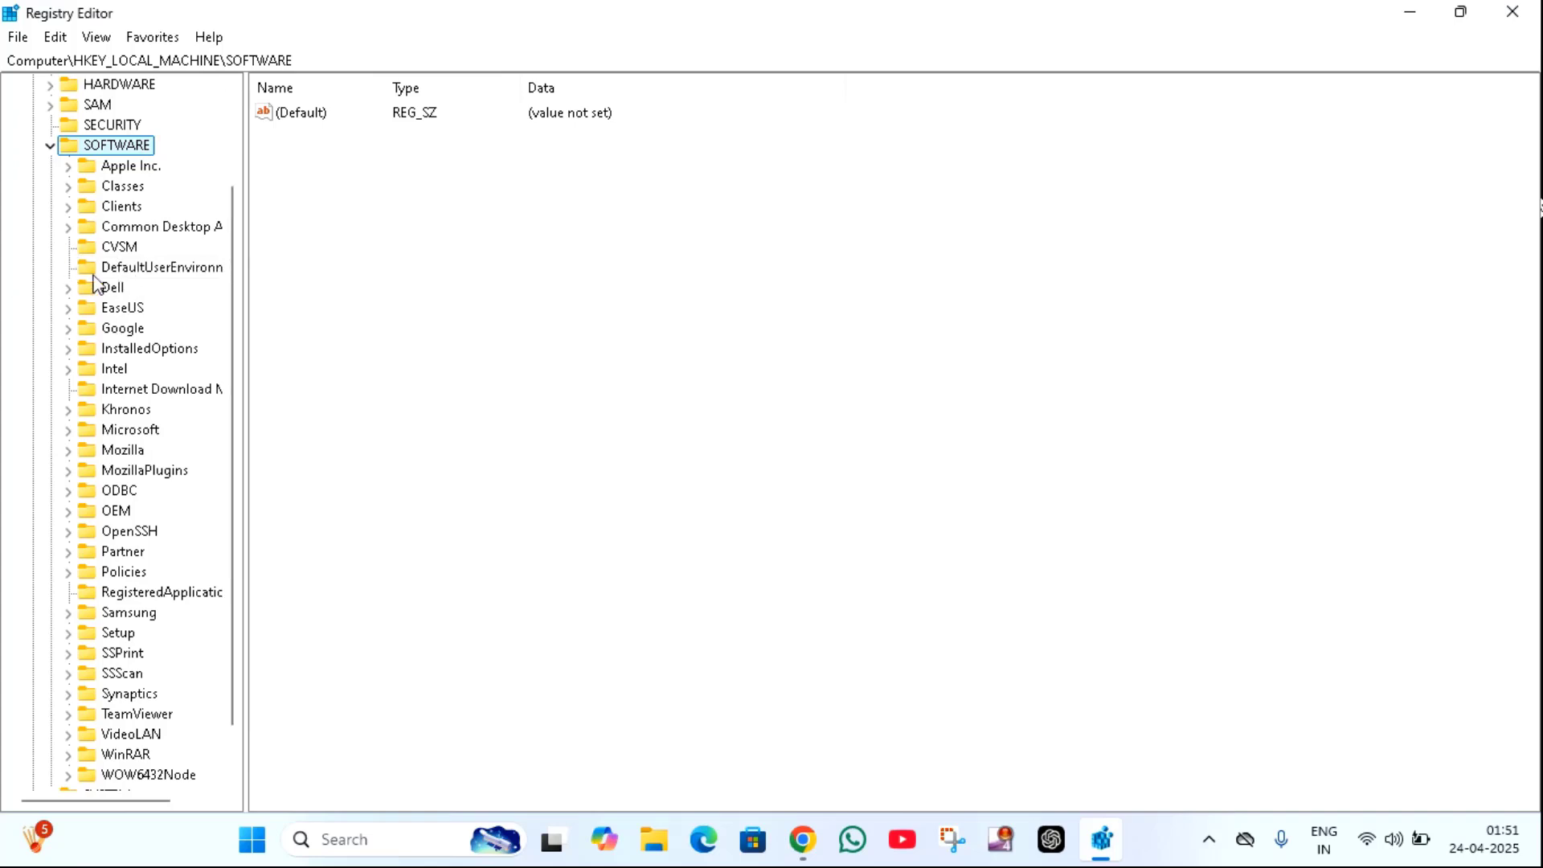
{"action": "double_click", "coordinate": [122, 430]}
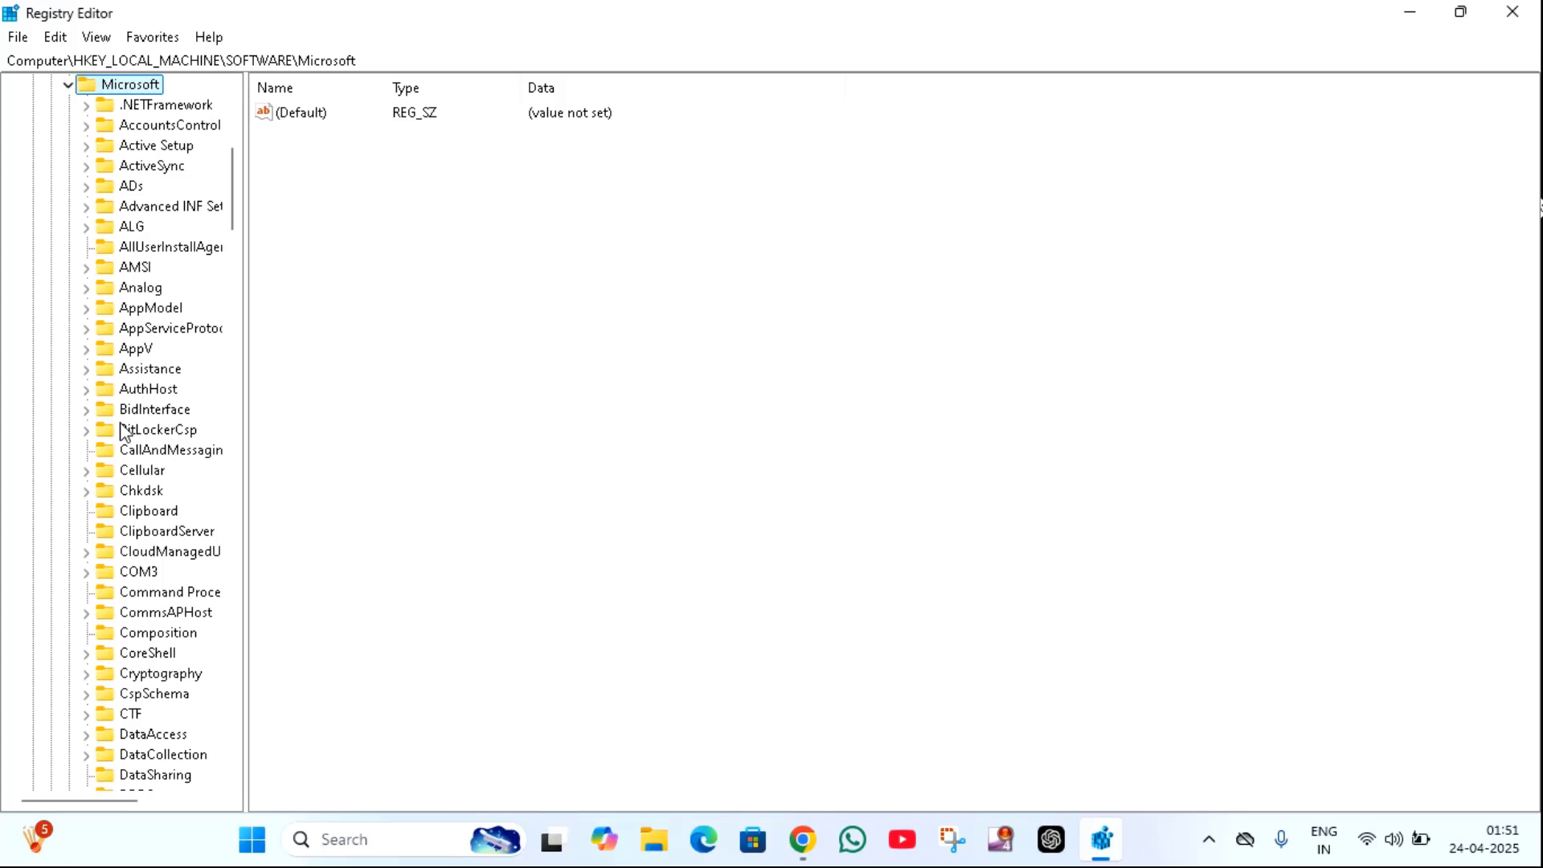
Find the Windows NT key under Microsoft and expand it
{"action": "scroll", "coordinate": [152, 442], "scroll_direction": "down", "scroll_amount": 8}
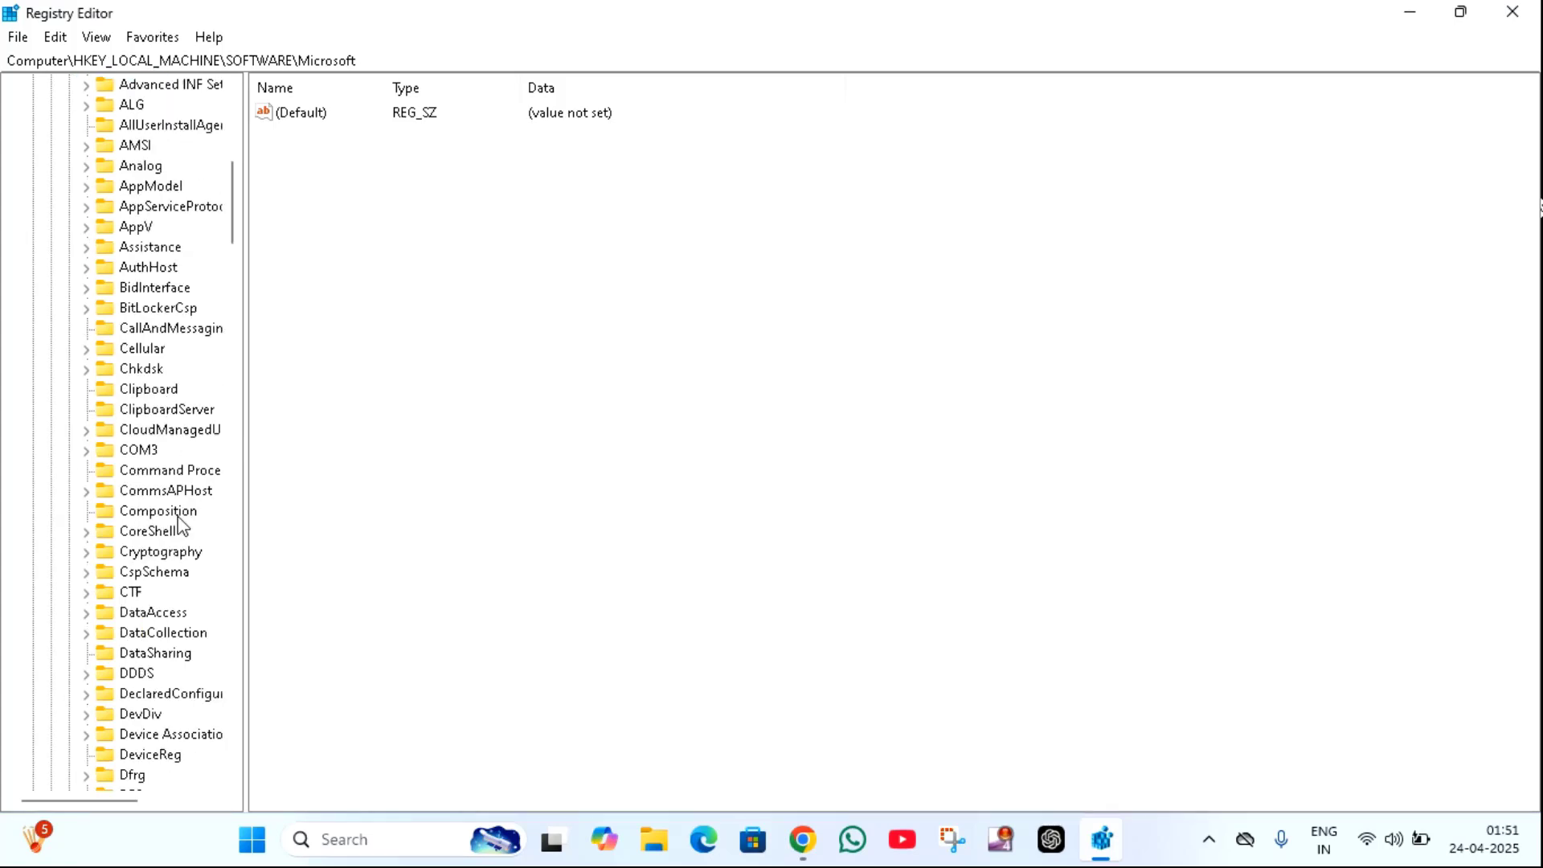
{"action": "scroll", "coordinate": [179, 522], "scroll_direction": "down", "scroll_amount": 20}
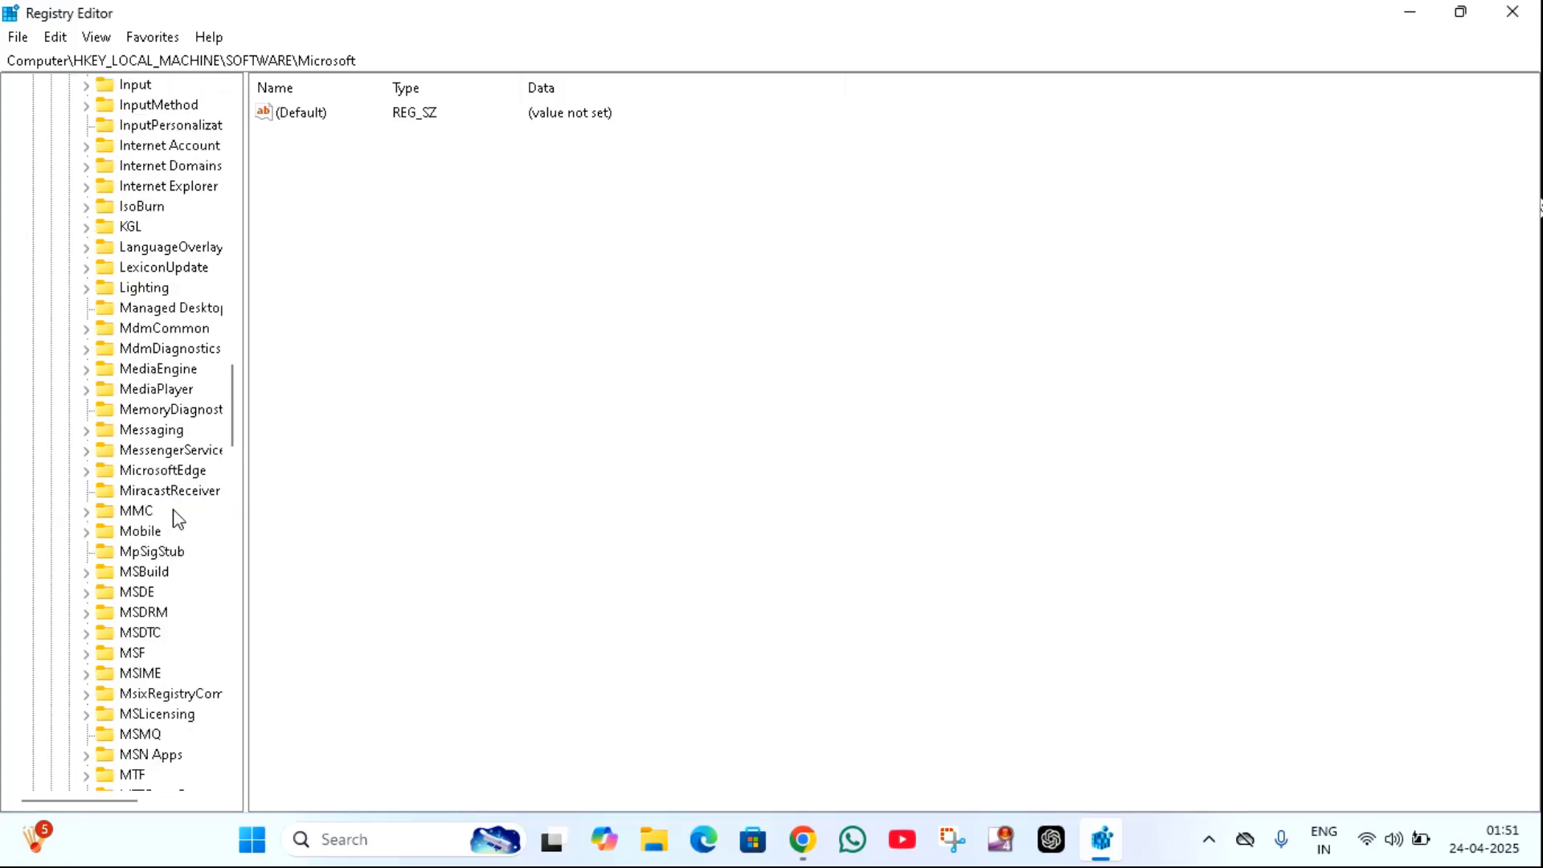
{"action": "scroll", "coordinate": [176, 515], "scroll_direction": "down", "scroll_amount": 13}
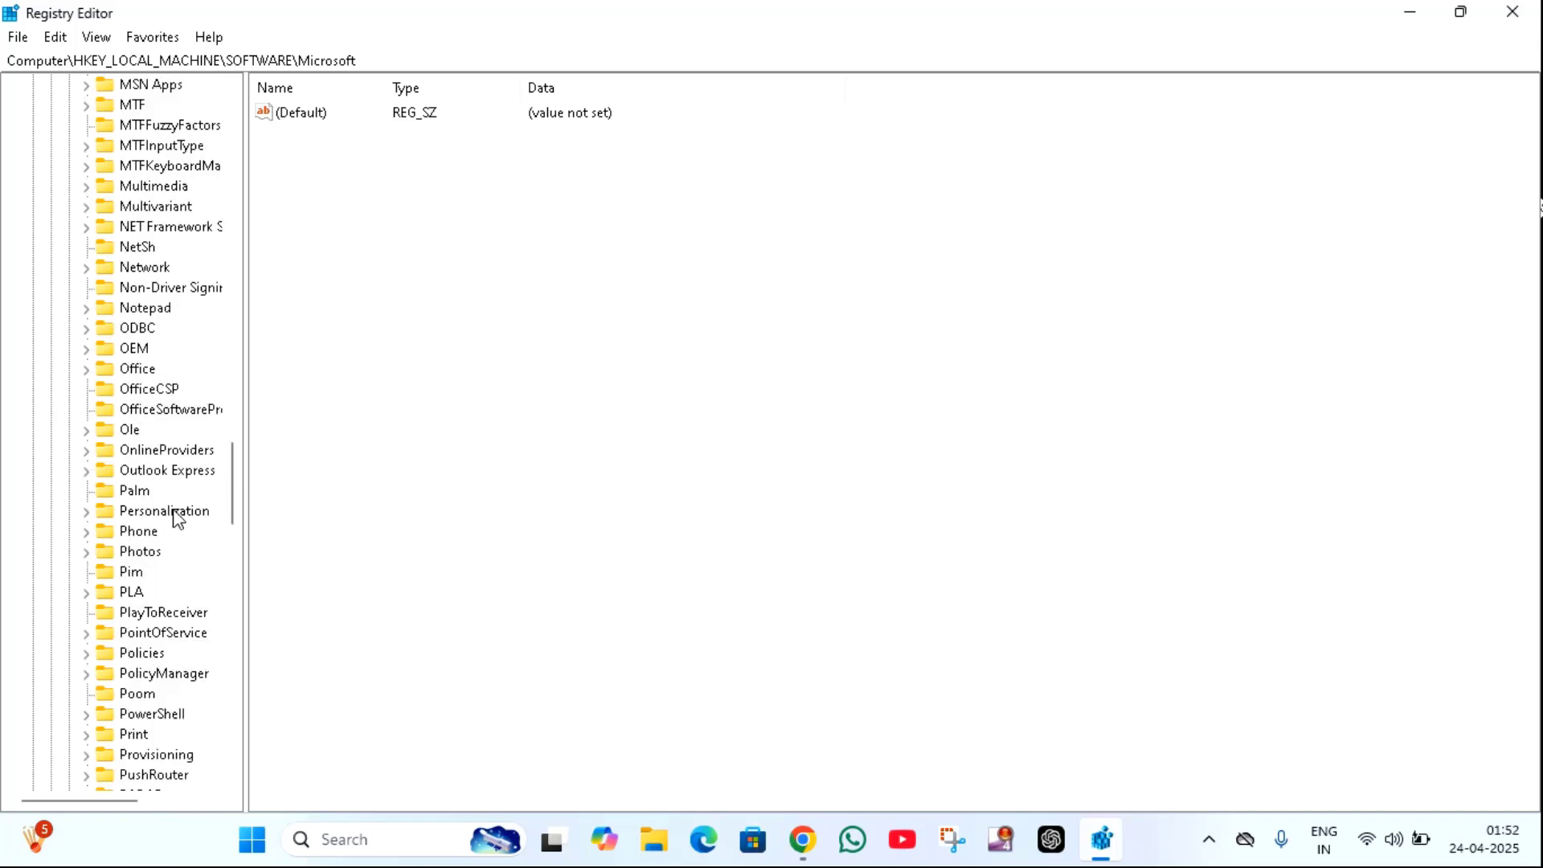
{"action": "scroll", "coordinate": [177, 518], "scroll_direction": "down", "scroll_amount": 10}
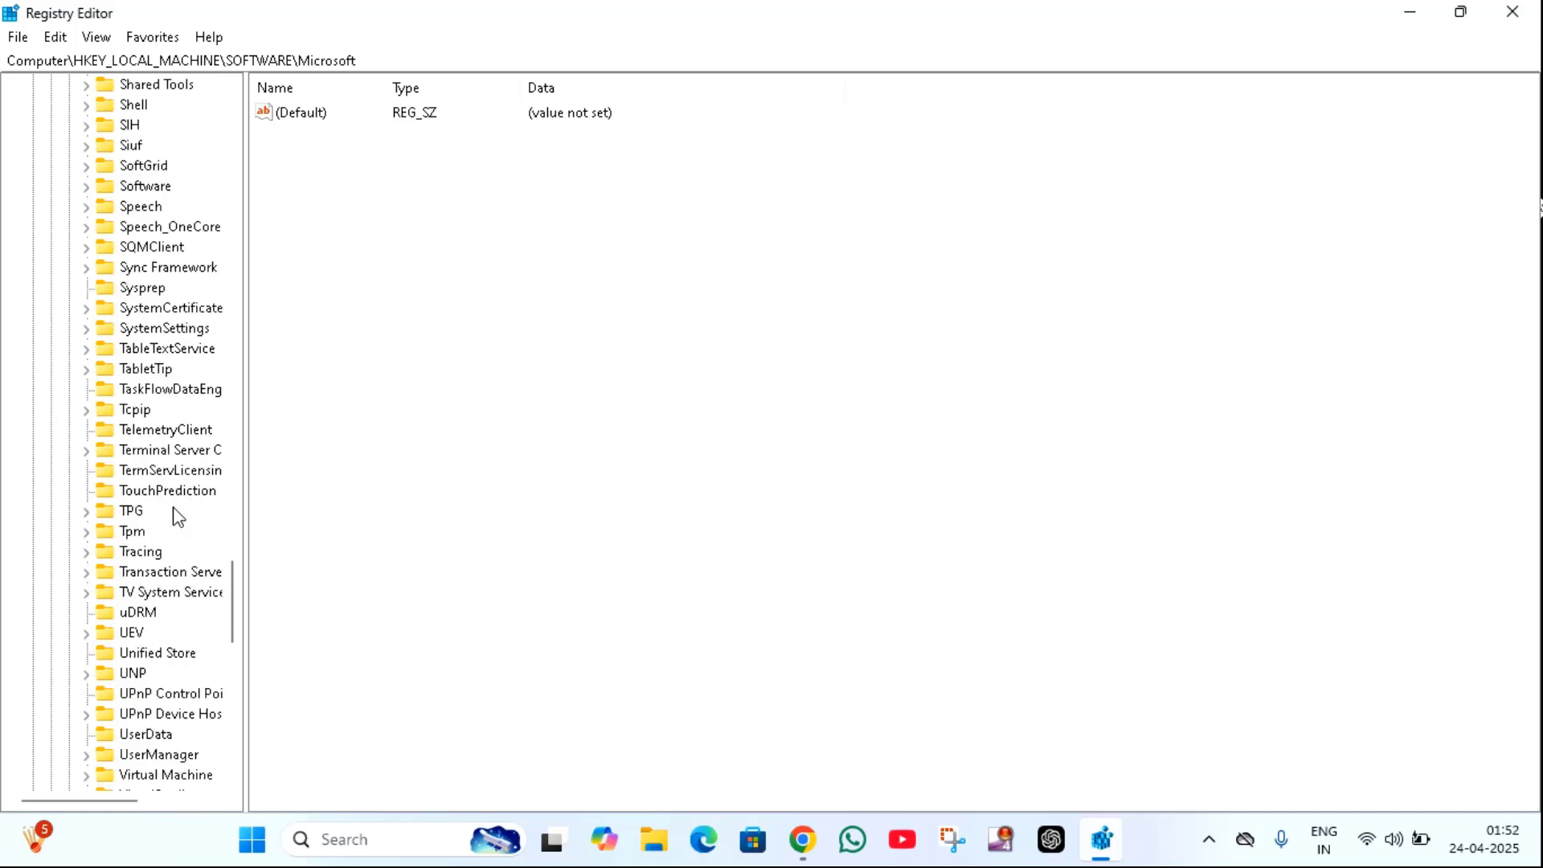
{"action": "scroll", "coordinate": [177, 517], "scroll_direction": "down", "scroll_amount": 6}
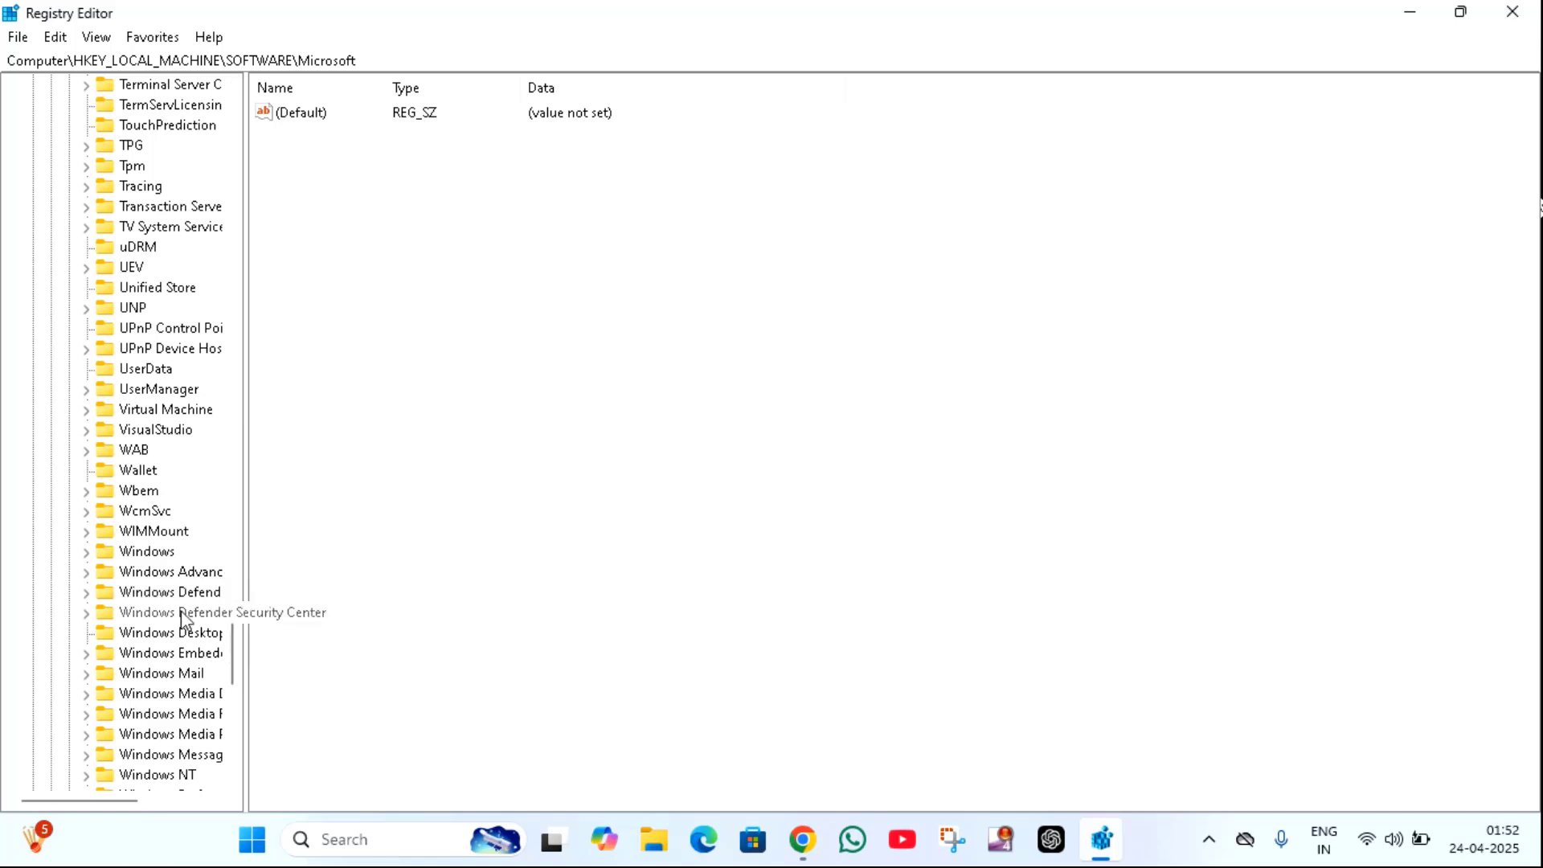
{"action": "scroll", "coordinate": [174, 708], "scroll_direction": "down", "scroll_amount": 1}
{"action": "double_click", "coordinate": [172, 713]}
{"action": "scroll", "coordinate": [171, 718], "scroll_direction": "down", "scroll_amount": 3}
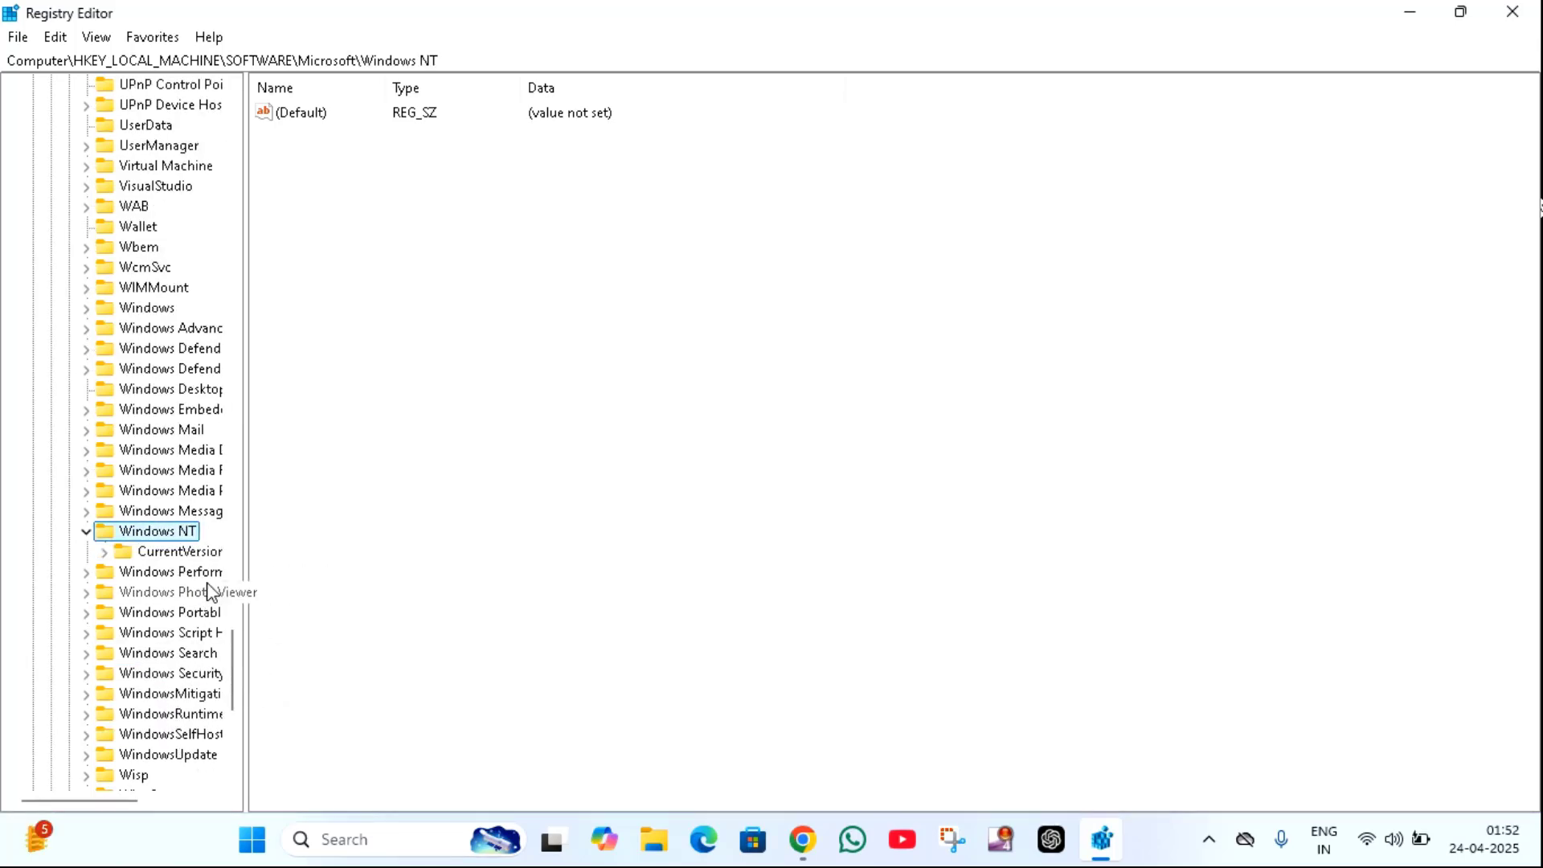
Expand CurrentVersion under Windows NT and select its Winlogon key
{"action": "left_click", "coordinate": [164, 551]}
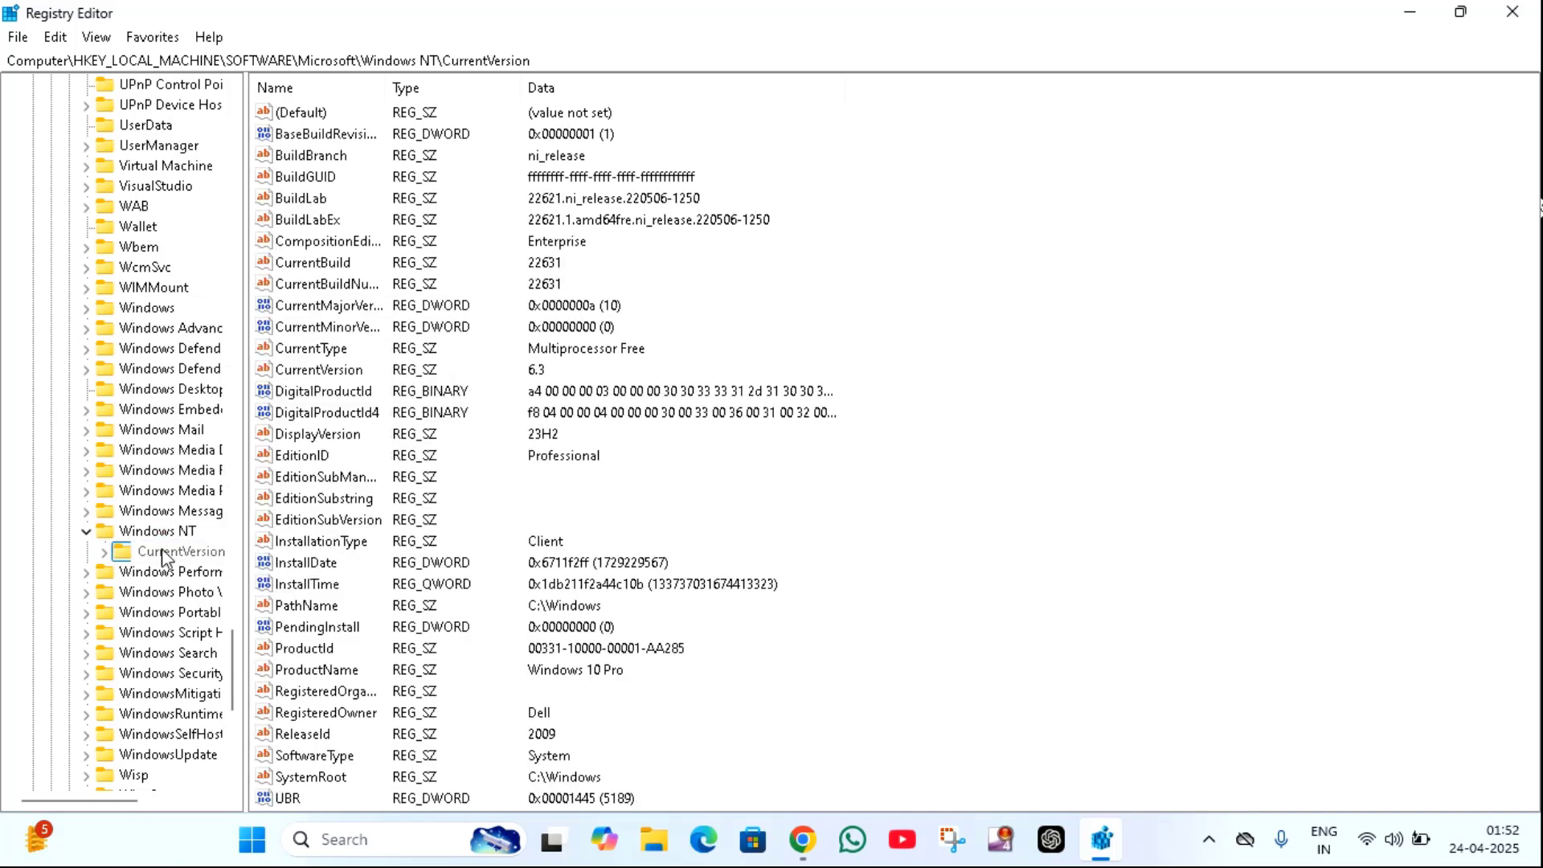
{"action": "double_click", "coordinate": [164, 552]}
{"action": "scroll", "coordinate": [177, 514], "scroll_direction": "down", "scroll_amount": 1}
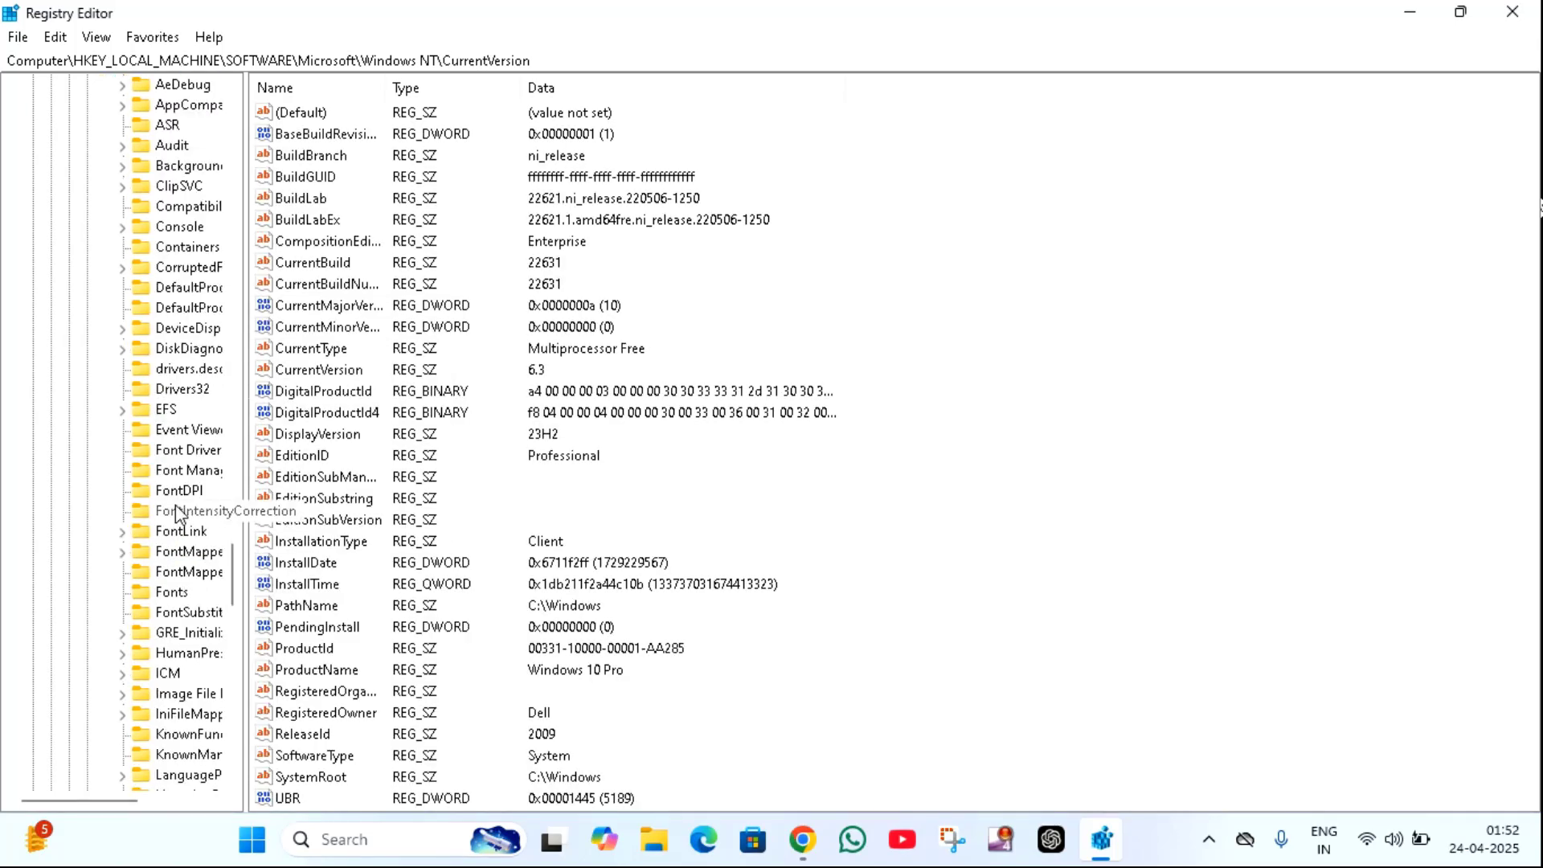
{"action": "scroll", "coordinate": [176, 506], "scroll_direction": "down", "scroll_amount": 15}
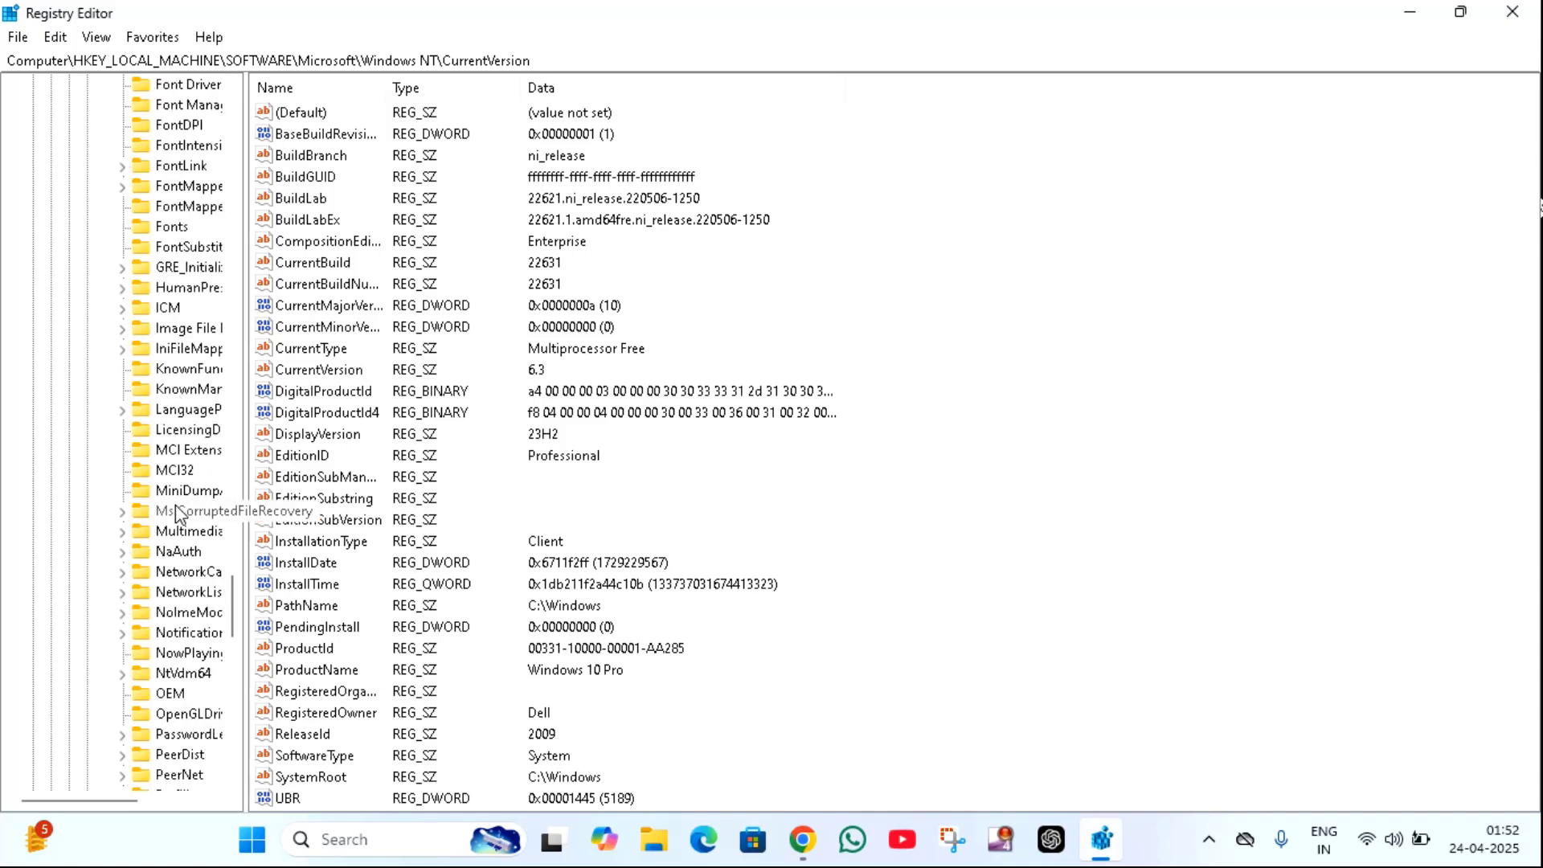
{"action": "left_click", "coordinate": [176, 490]}
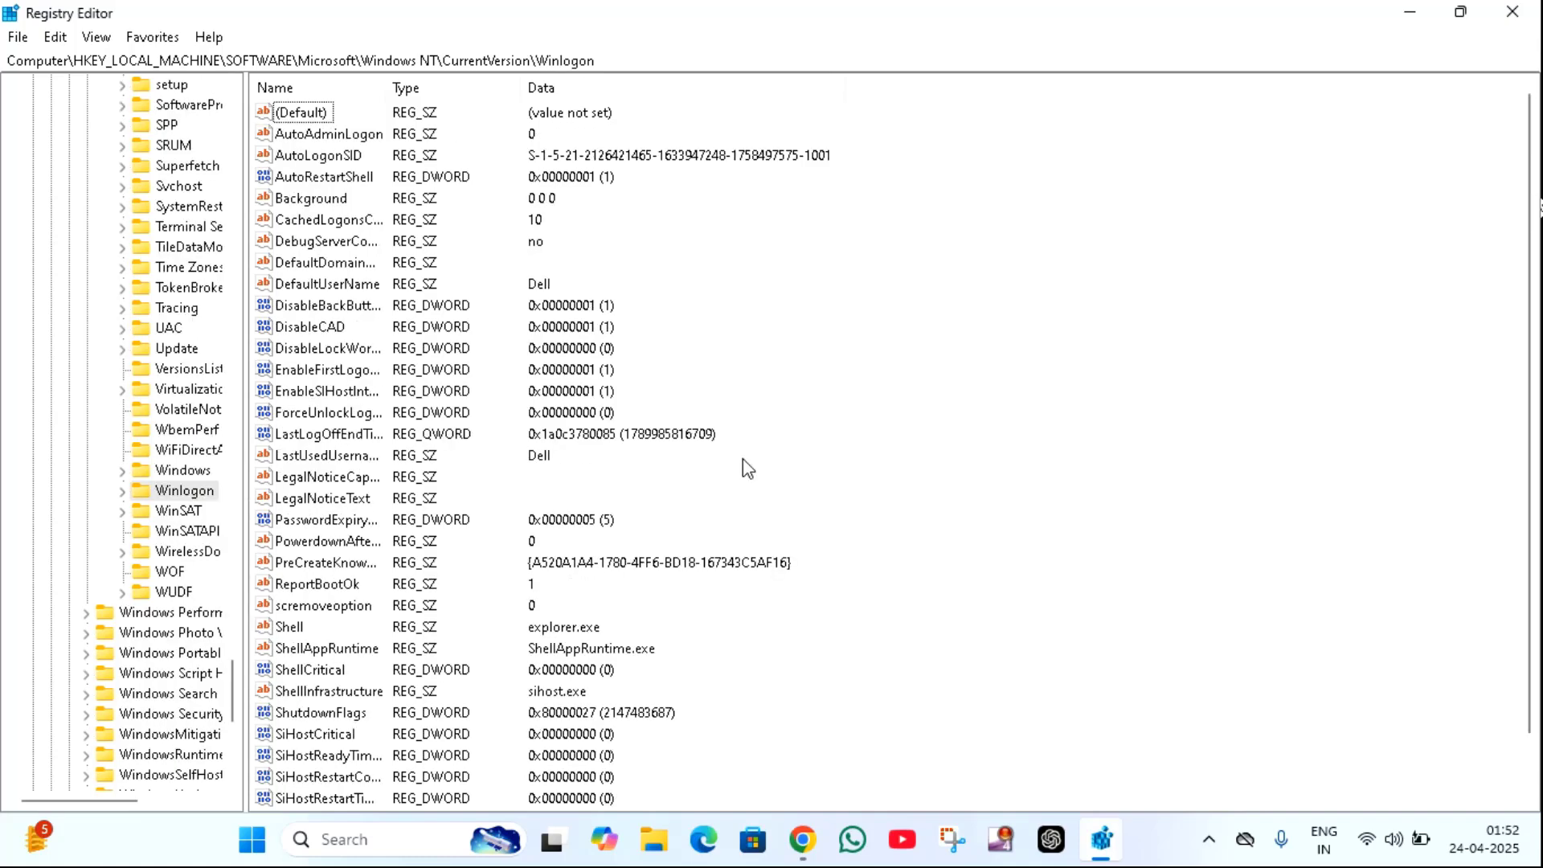
Make sure the PowerdownAfterShutdown value data in Winlogon is 0, confirm, and close Registry Editor
{"action": "scroll", "coordinate": [475, 466], "scroll_direction": "down", "scroll_amount": 1}
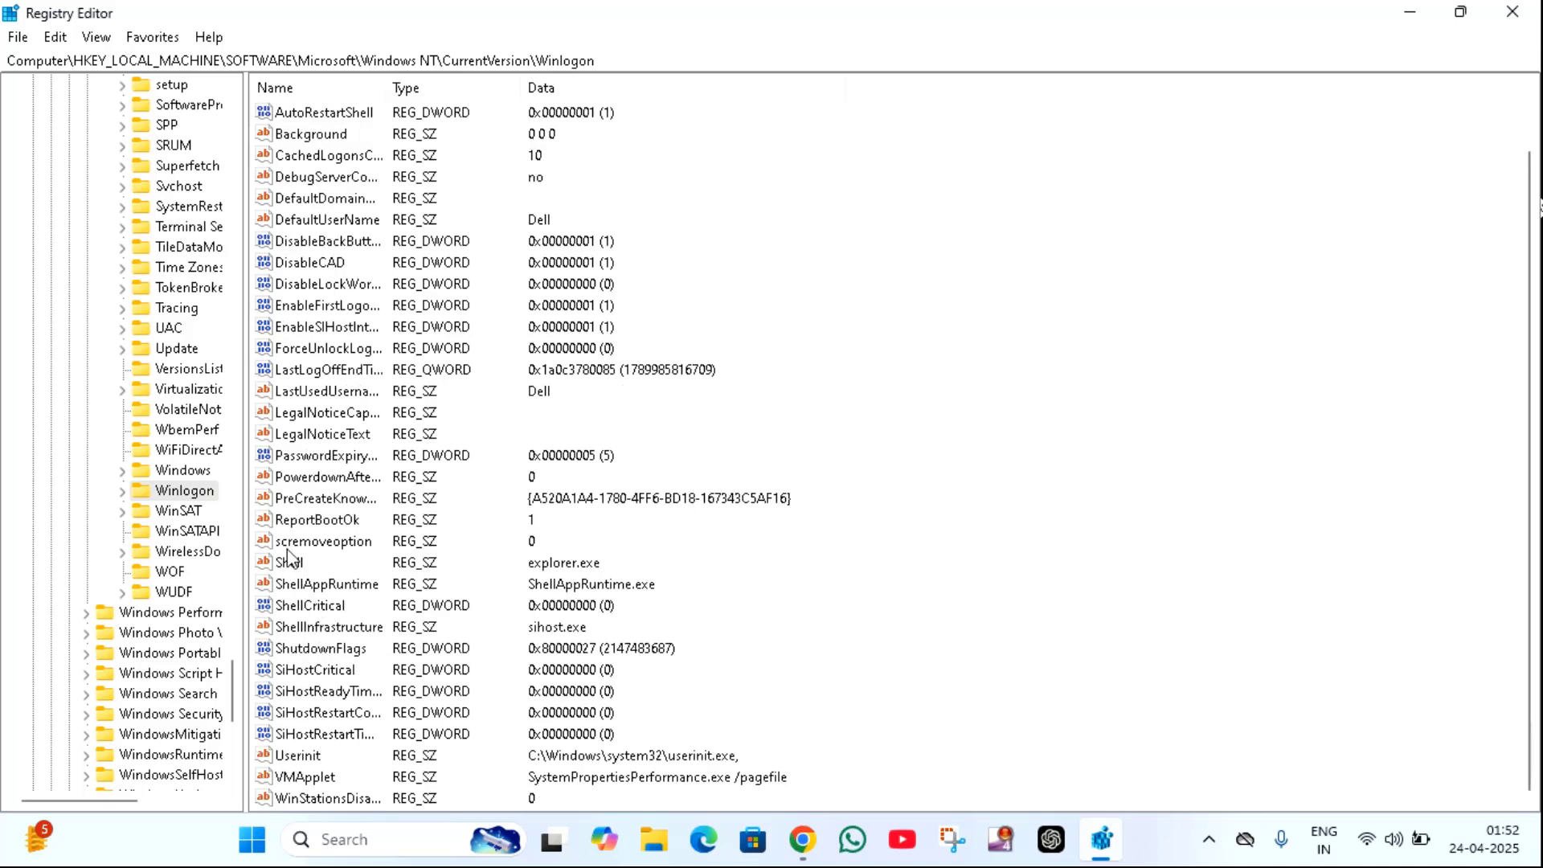
{"action": "double_click", "coordinate": [309, 479]}
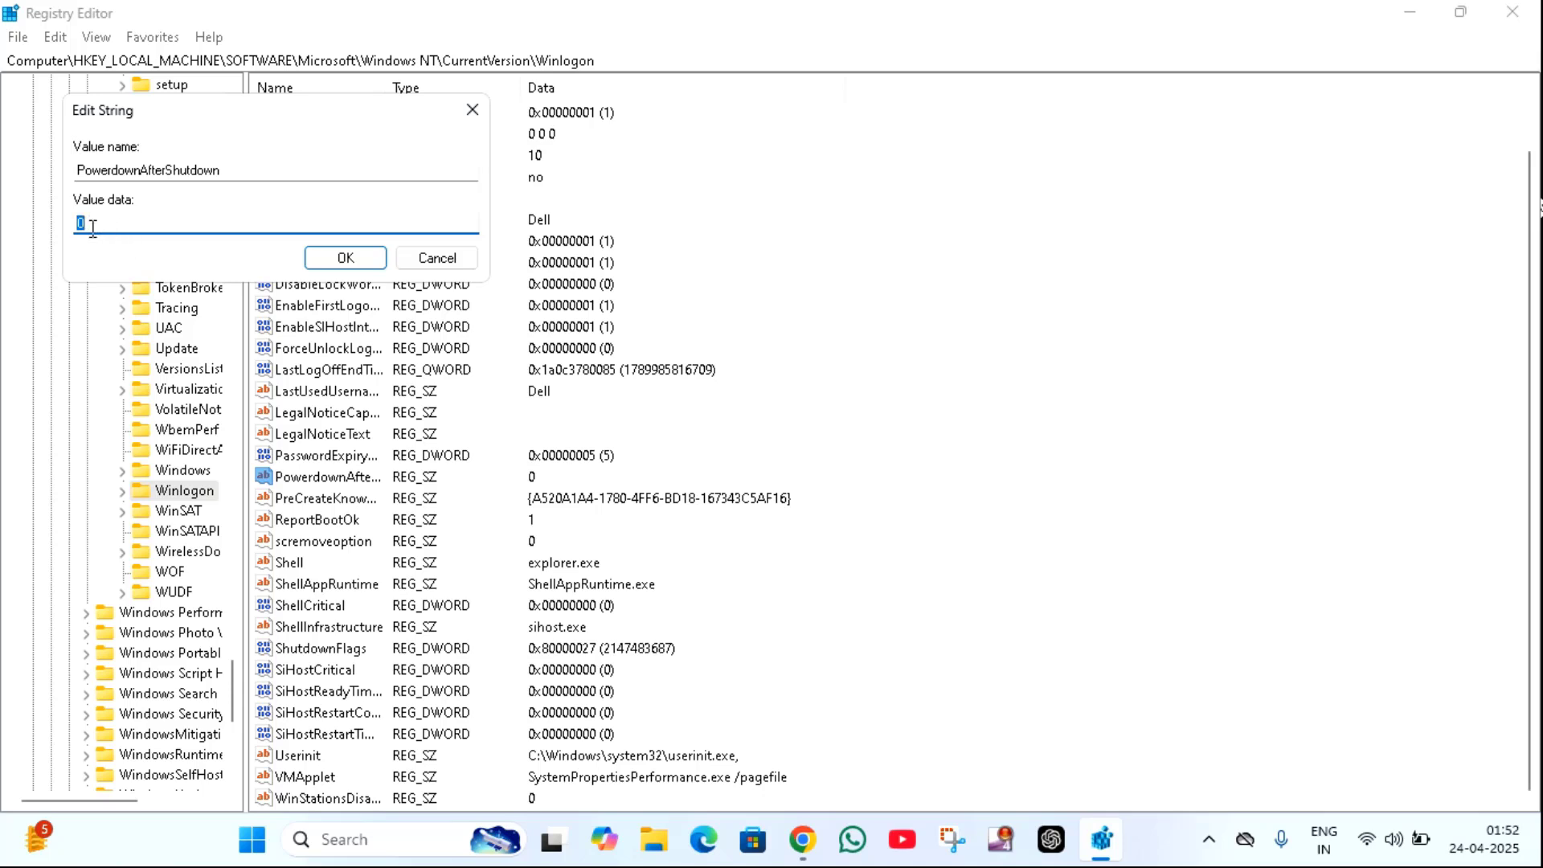
{"action": "left_click", "coordinate": [329, 258]}
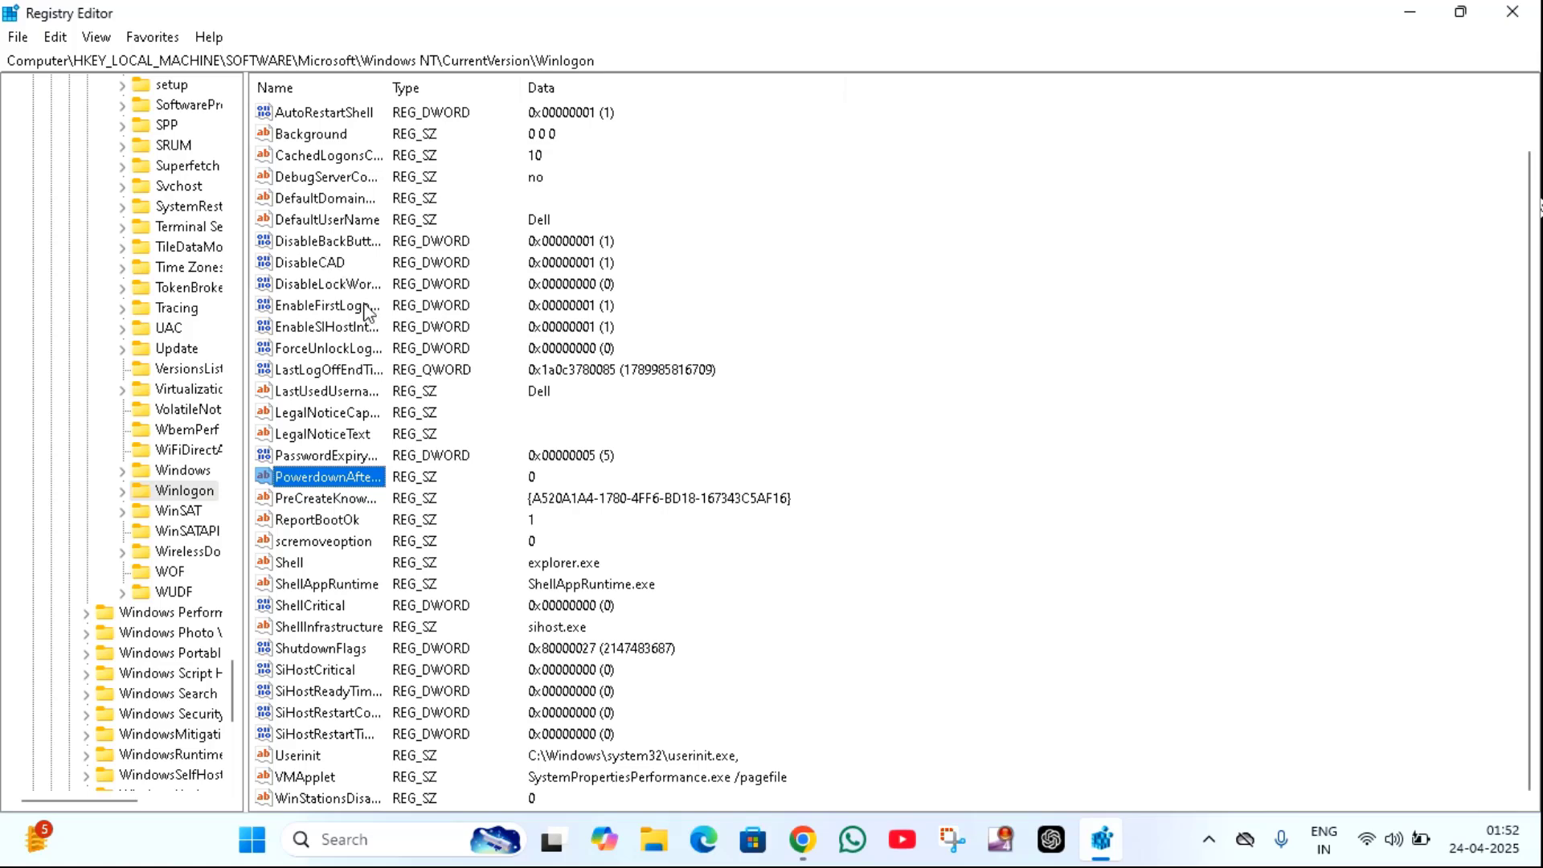
{"action": "left_click", "coordinate": [1512, 12]}
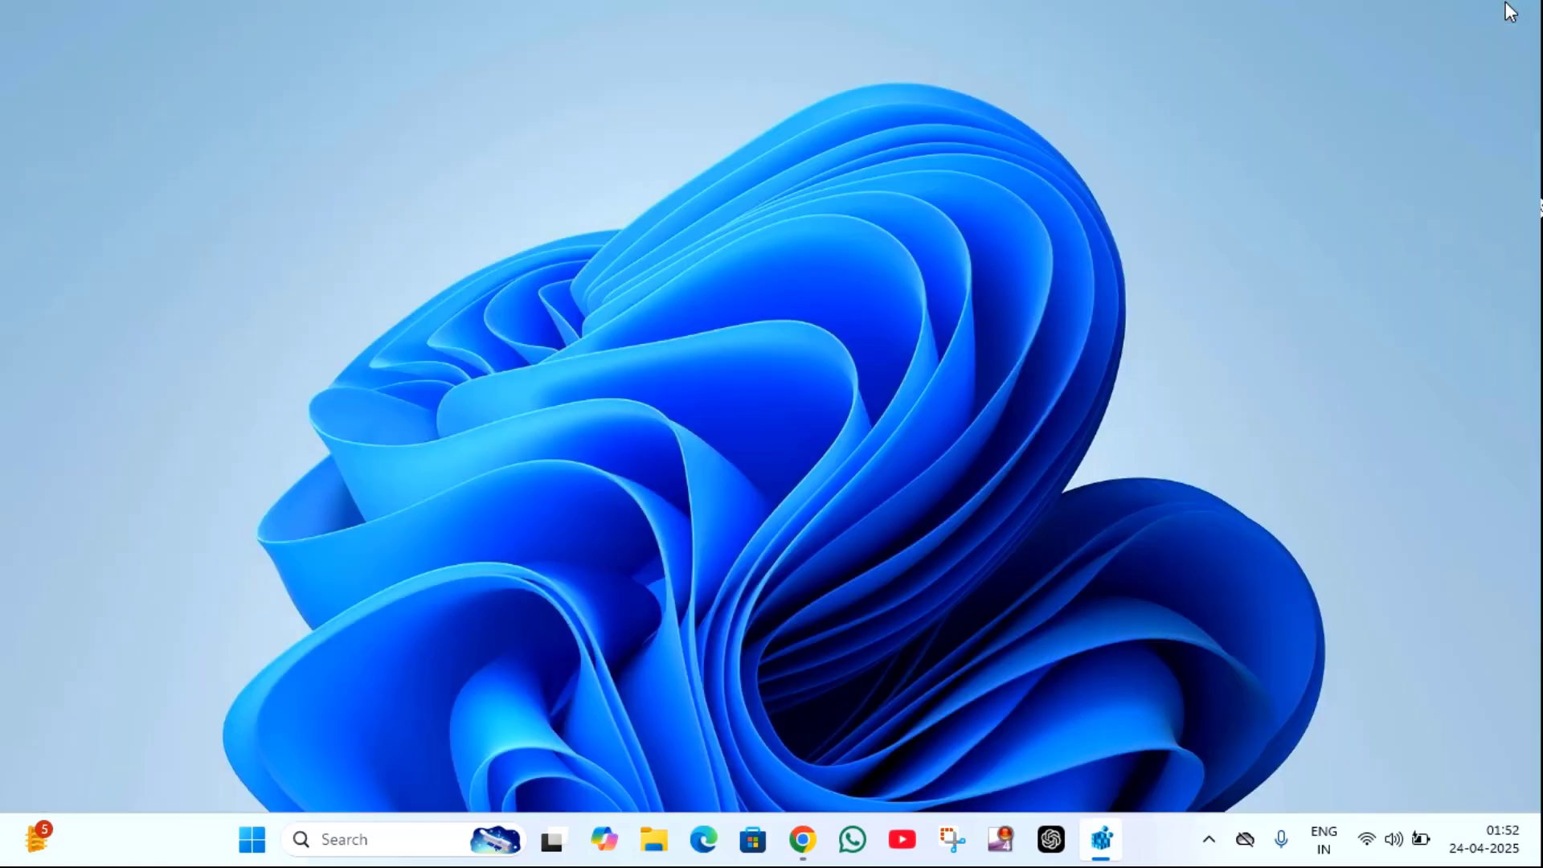